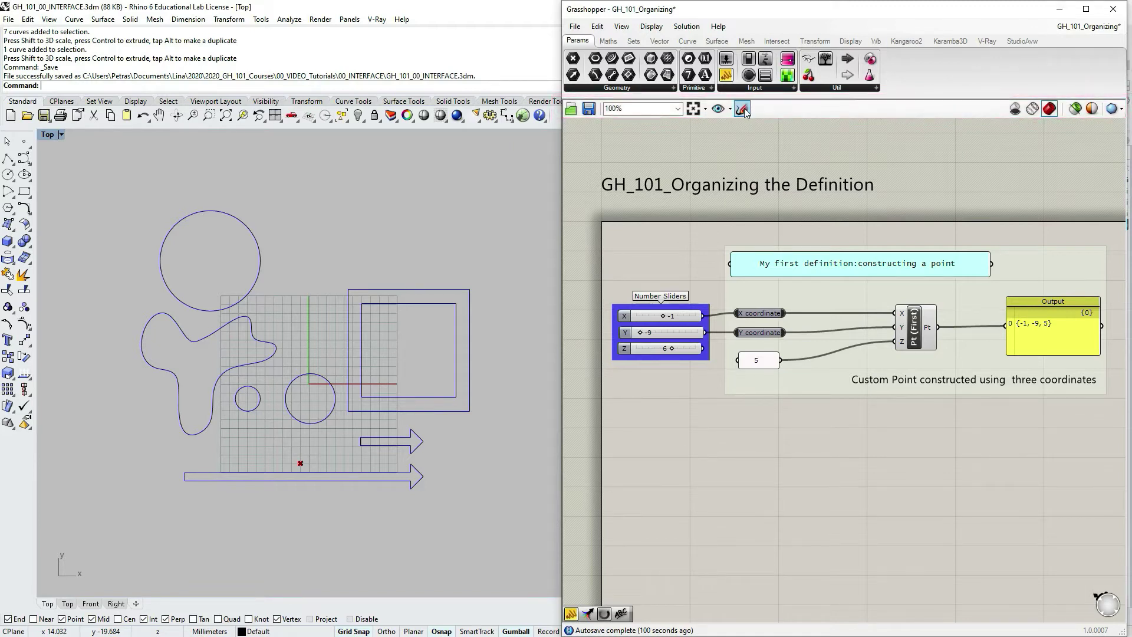
Sketch freehand black loops around the sliders' X, Y, Z labels, the Pt inputs and a spot below
left_click(743, 111)
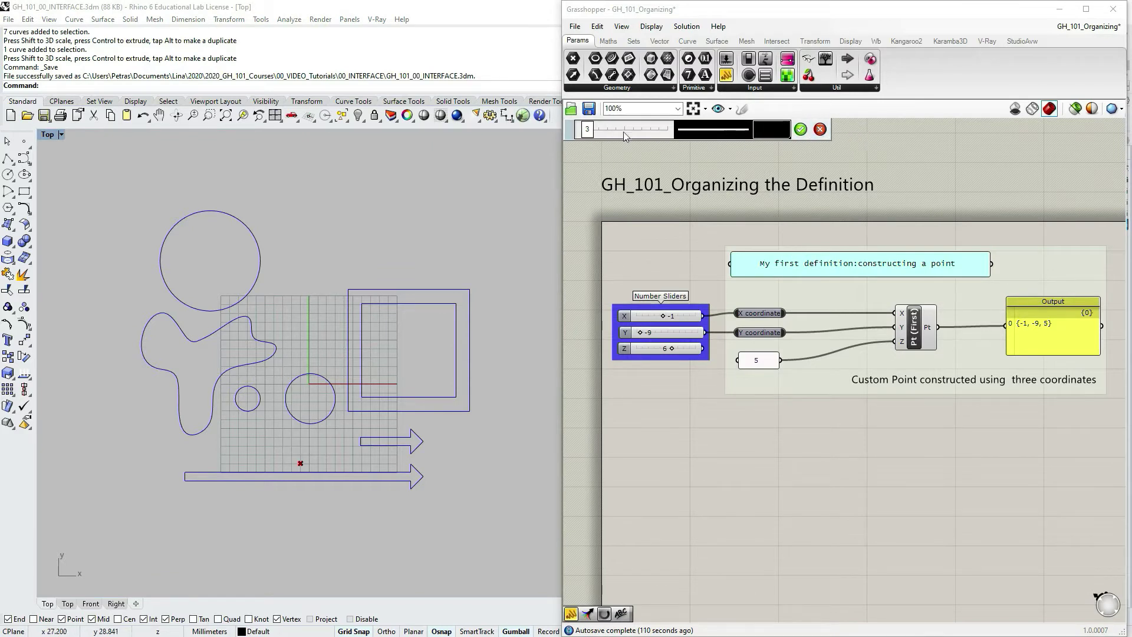
mouse_move(730, 474)
left_mouse_down()
mouse_move(715, 466)
mouse_move(723, 483)
mouse_move(743, 474)
left_mouse_up()
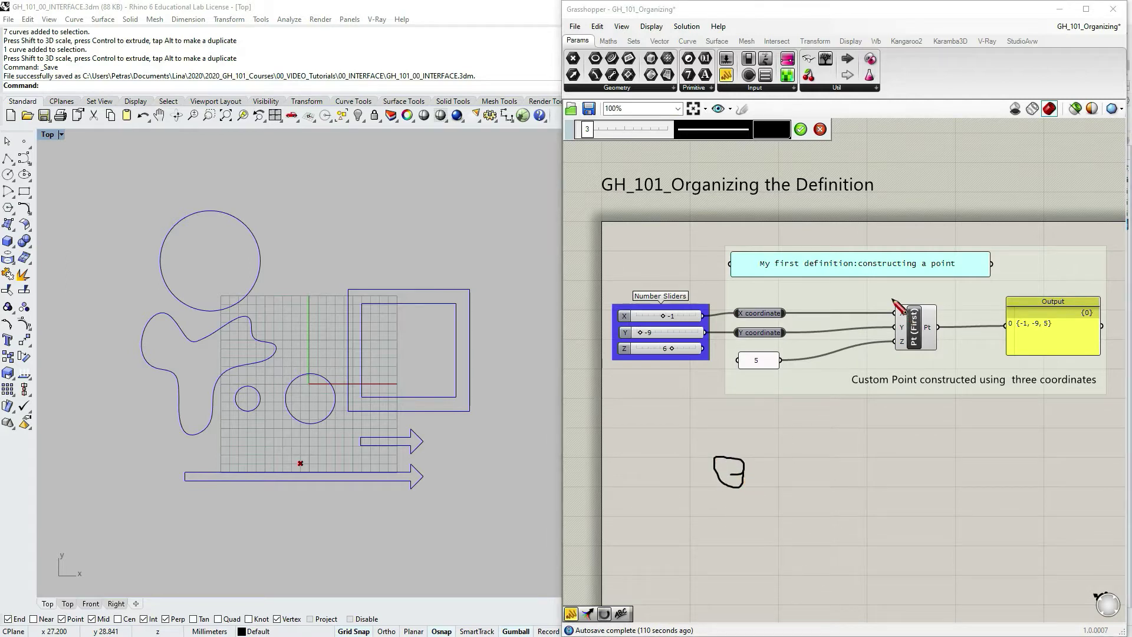
mouse_move(891, 298)
left_mouse_down()
mouse_move(900, 362)
mouse_move(916, 331)
mouse_move(893, 298)
left_mouse_up()
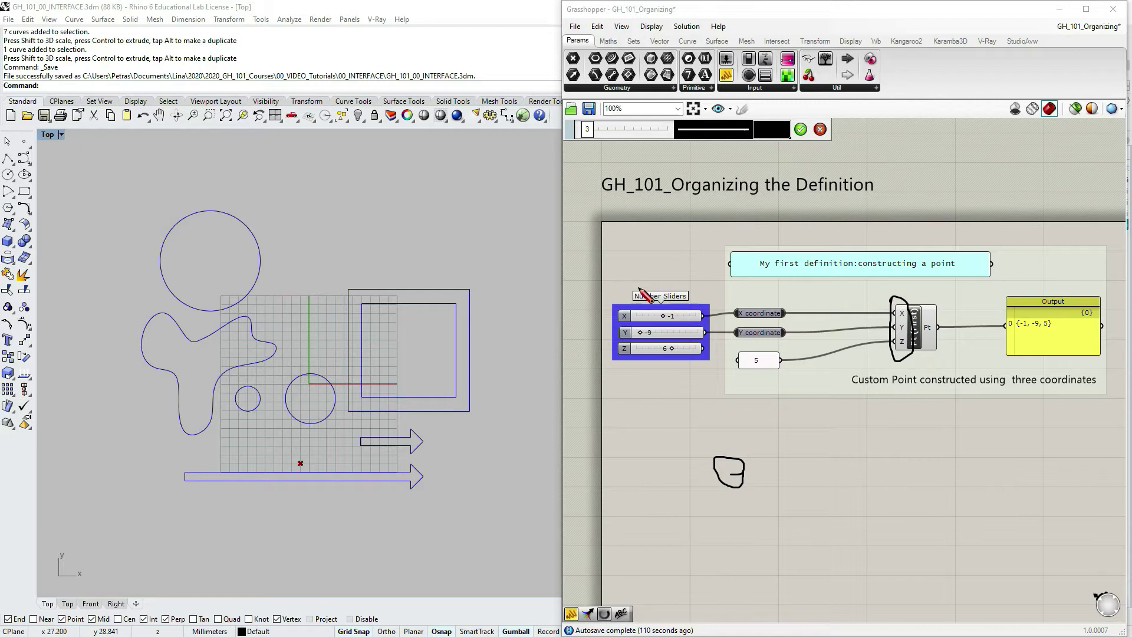
mouse_move(615, 304)
left_mouse_down()
mouse_move(620, 376)
mouse_move(642, 322)
mouse_move(624, 298)
left_mouse_up()
left_click(801, 130)
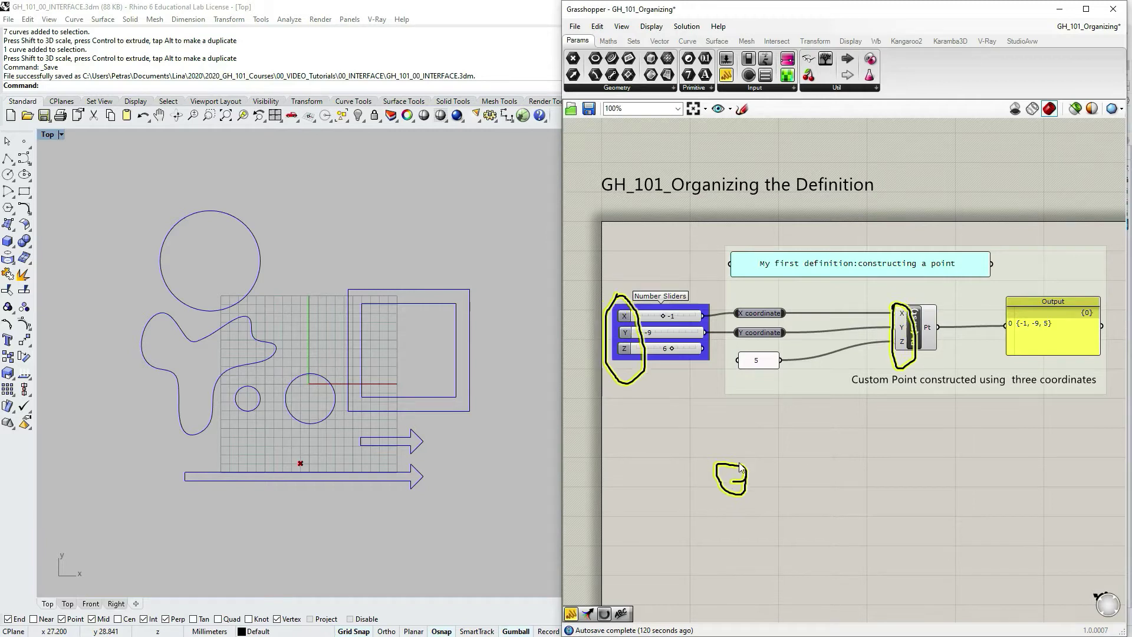
left_click_drag(737, 464, 736, 457)
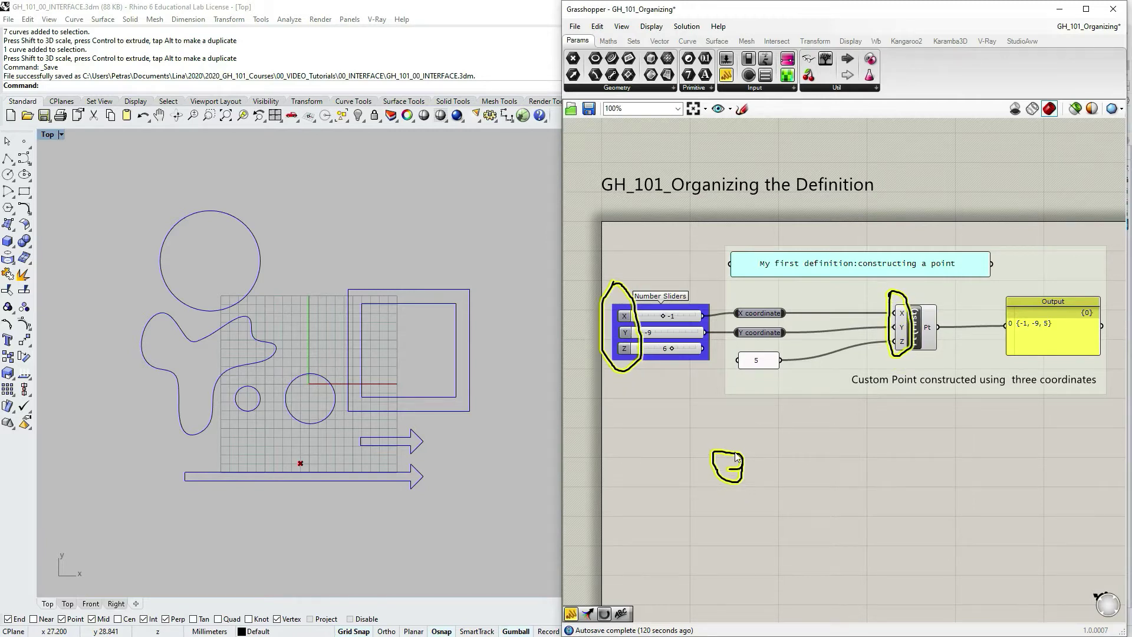
left_click_drag(733, 475, 733, 480)
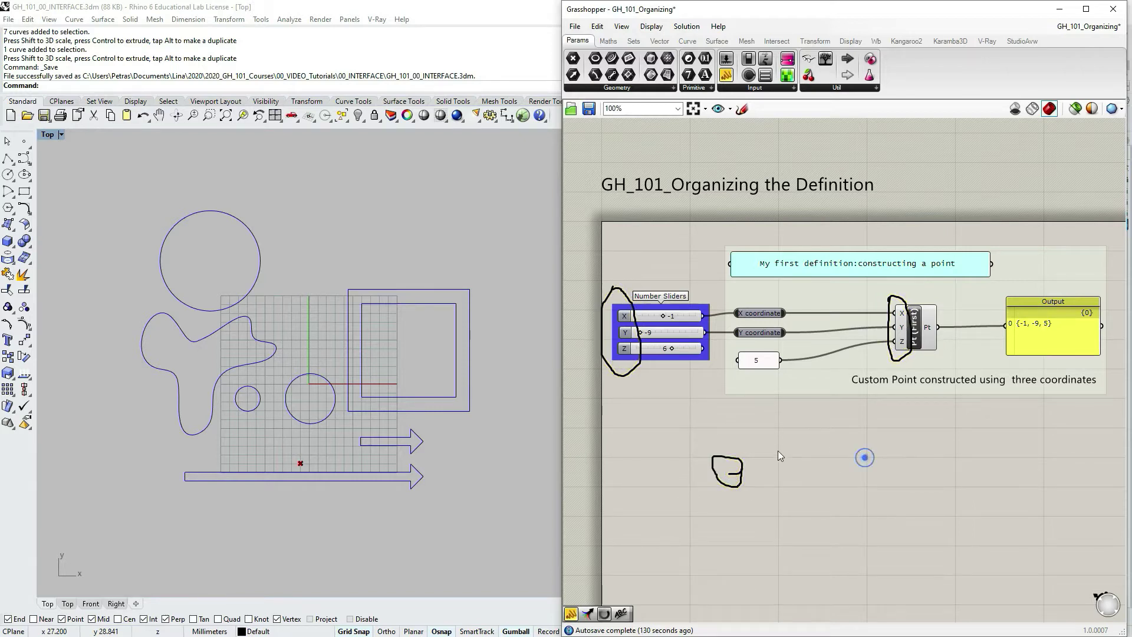
right_click(740, 475)
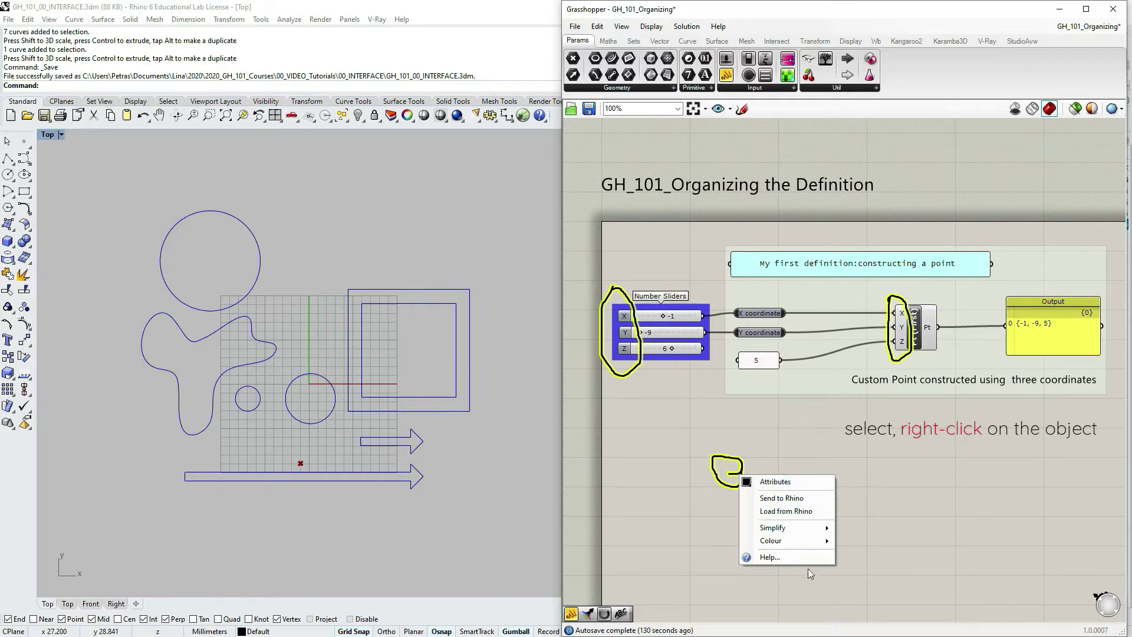
left_click(705, 475)
left_click(713, 475)
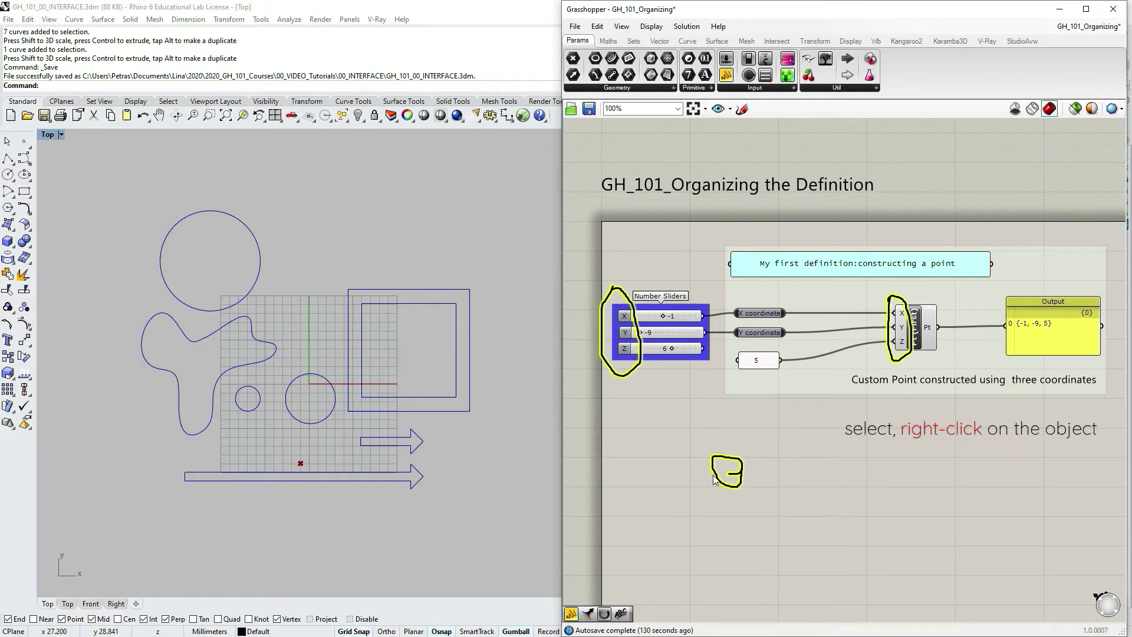
right_click(715, 477)
mouse_move(741, 544)
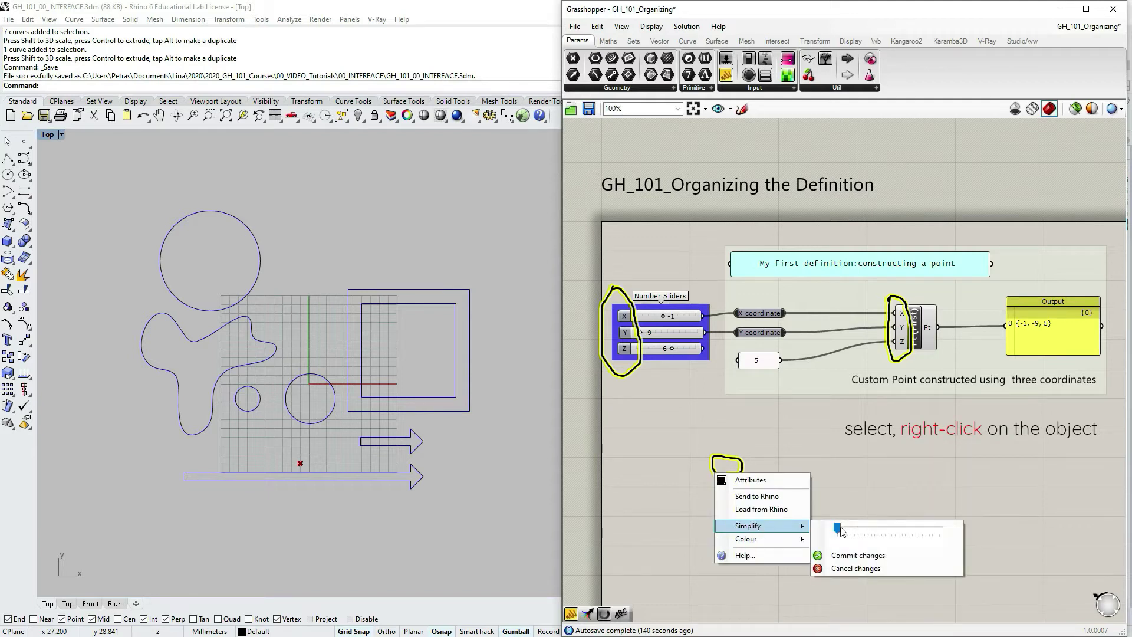
left_click_drag(838, 529, 968, 537)
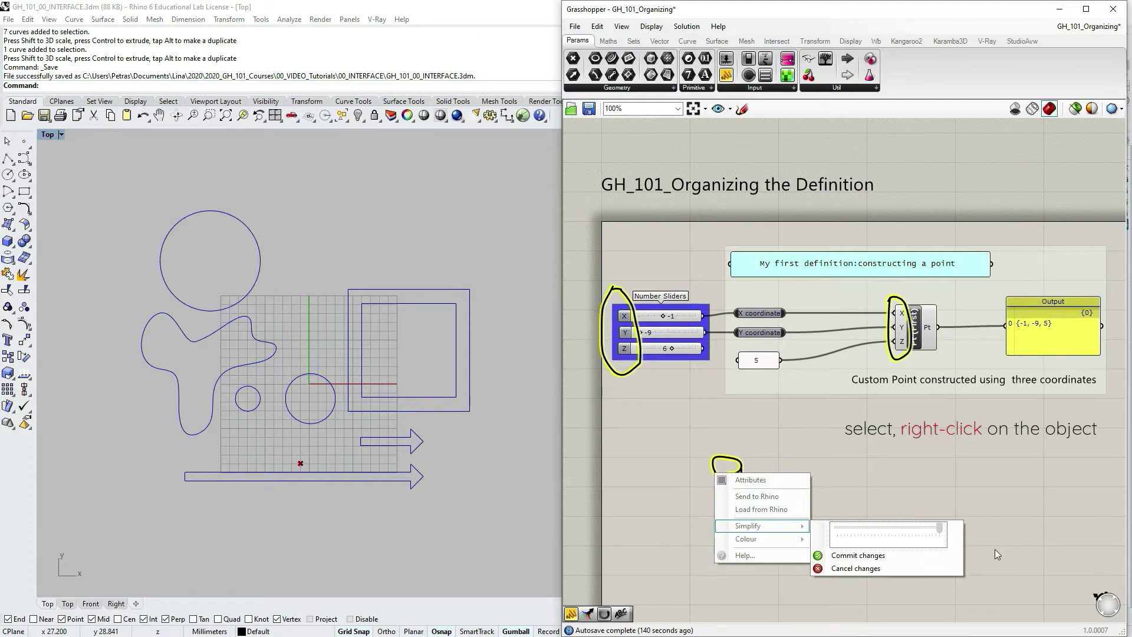
left_click_drag(1005, 553, 826, 502)
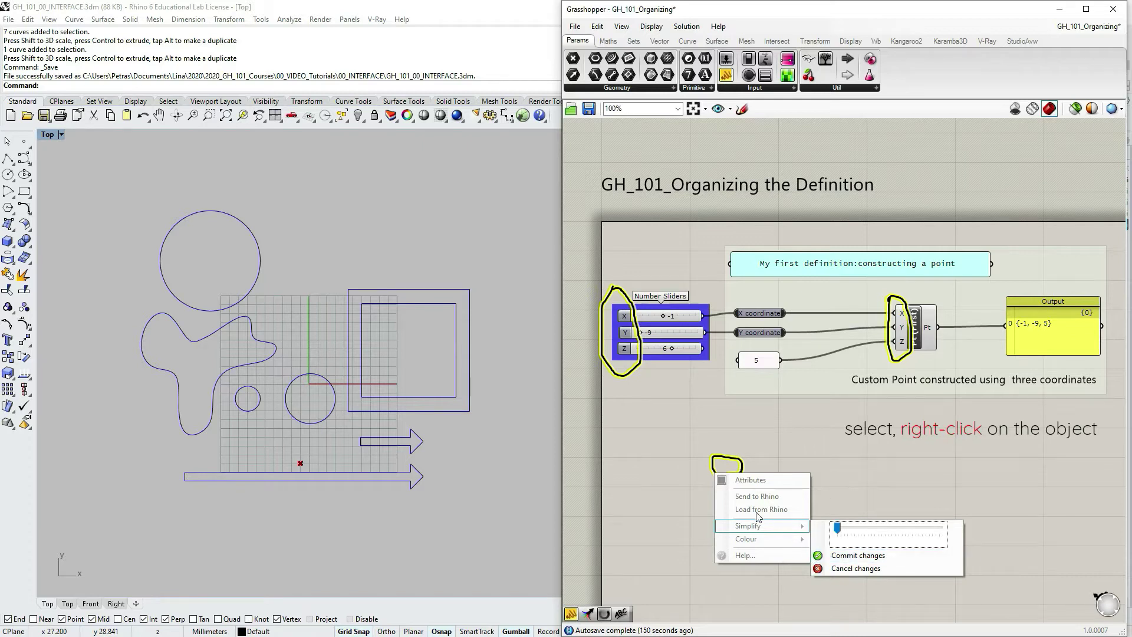
key("Escape")
Replace the freehand sketch with the inner Rhino rectangle and place the square below the sliders
right_click(740, 481)
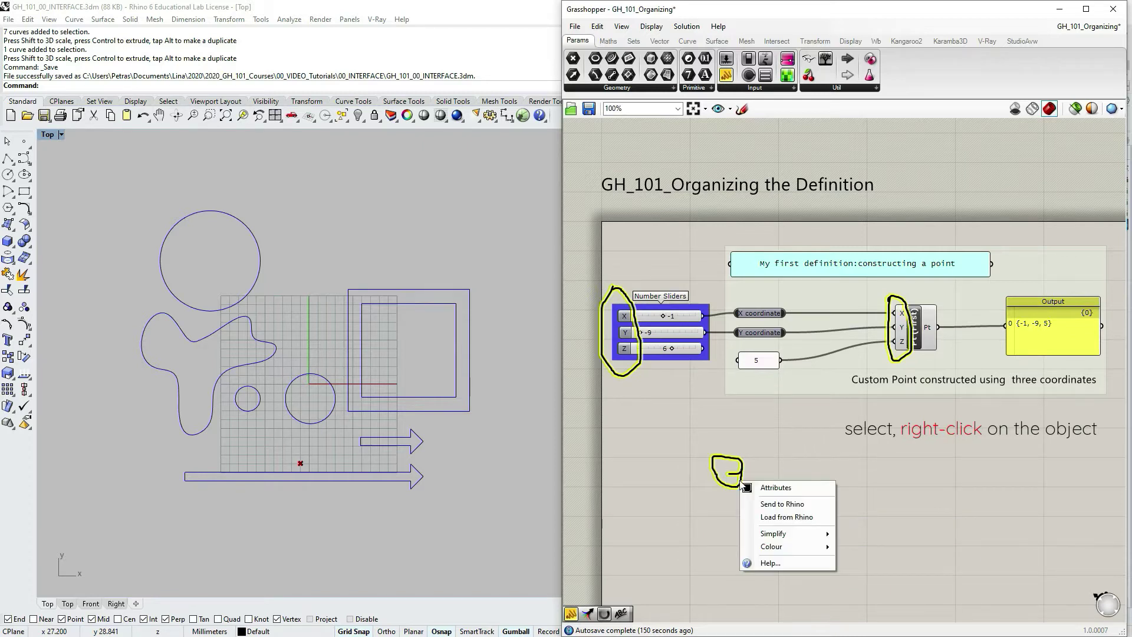
left_click(779, 518)
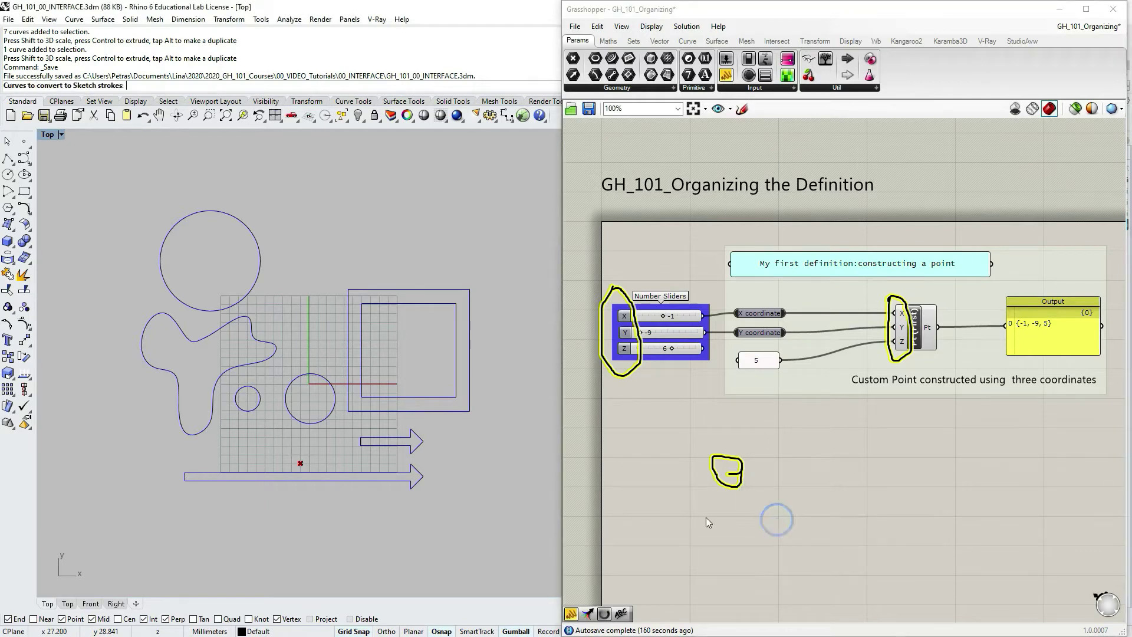
left_click(454, 307)
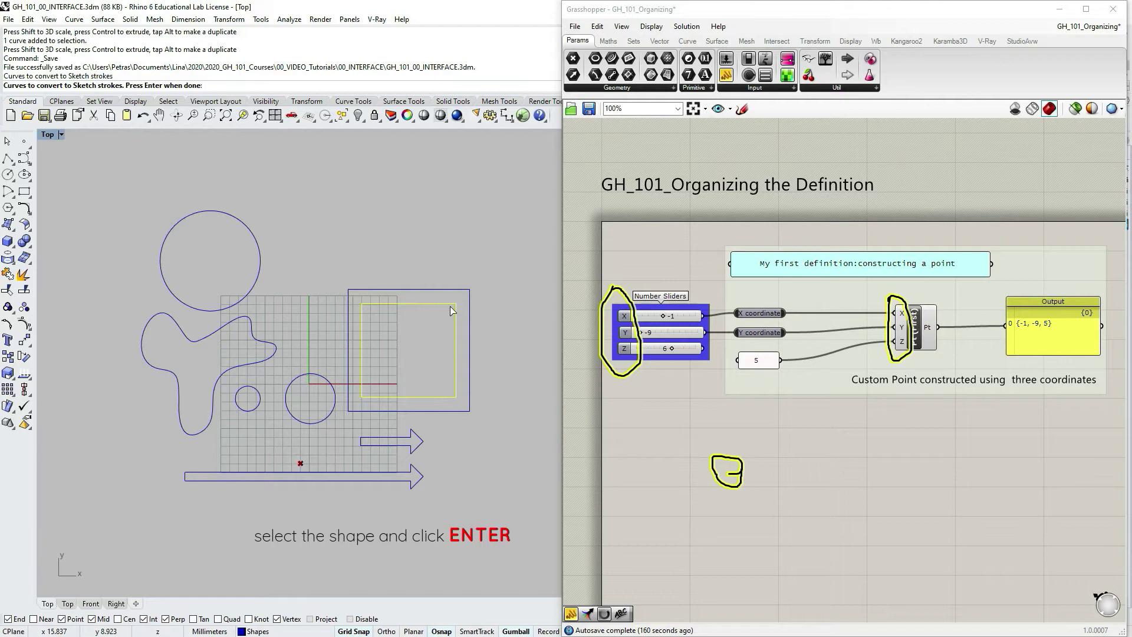
key("Return")
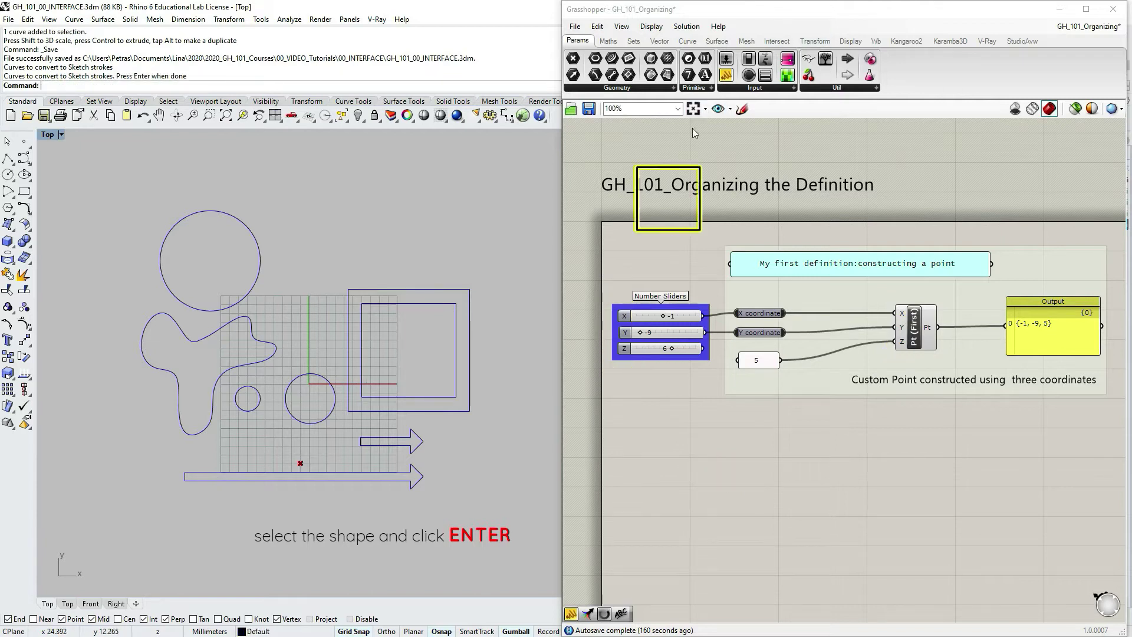
mouse_move(673, 171)
left_mouse_down()
mouse_move(654, 177)
mouse_move(656, 423)
mouse_move(666, 458)
mouse_move(678, 458)
left_mouse_up()
Raise the square slightly and Alt-drag copies to make a row of four squares
left_click(741, 453)
left_click_drag(671, 422, 670, 406)
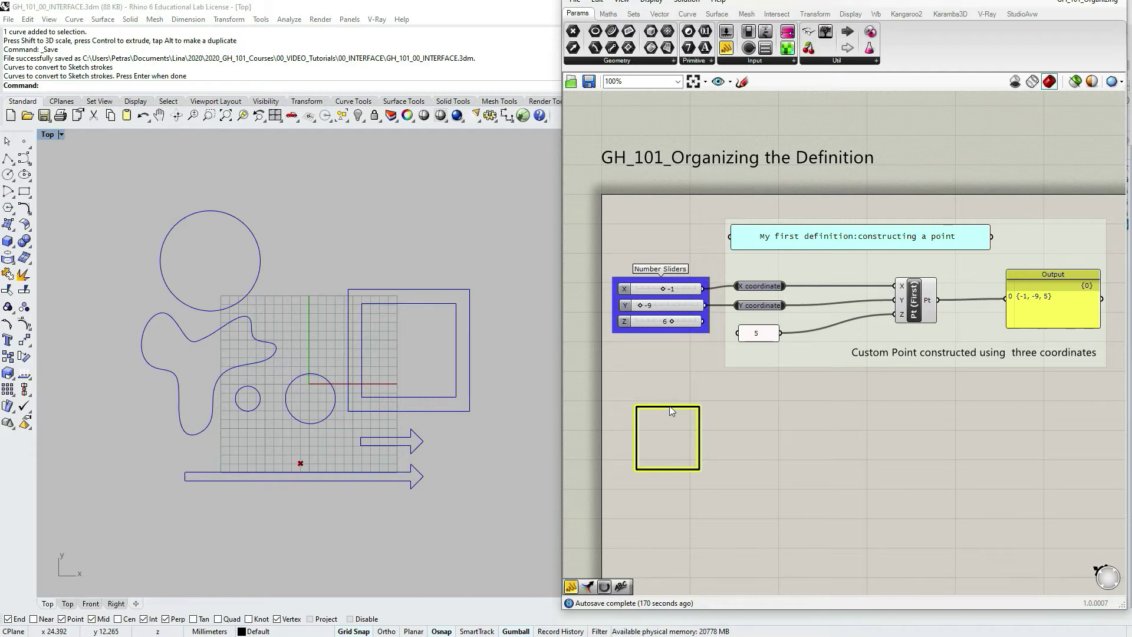
left_click_drag(671, 411, 754, 411, "alt")
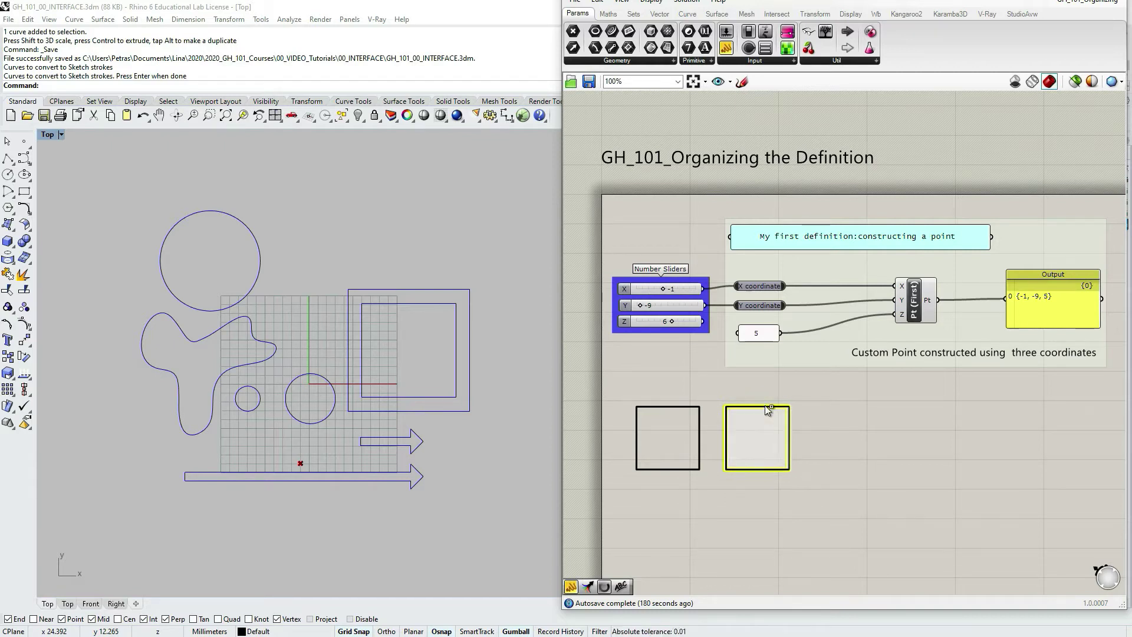
left_click_drag(768, 409, 923, 408, "alt")
left_click(920, 534)
Give the fourth square a red outline with a thicker line weight
right_click(923, 473)
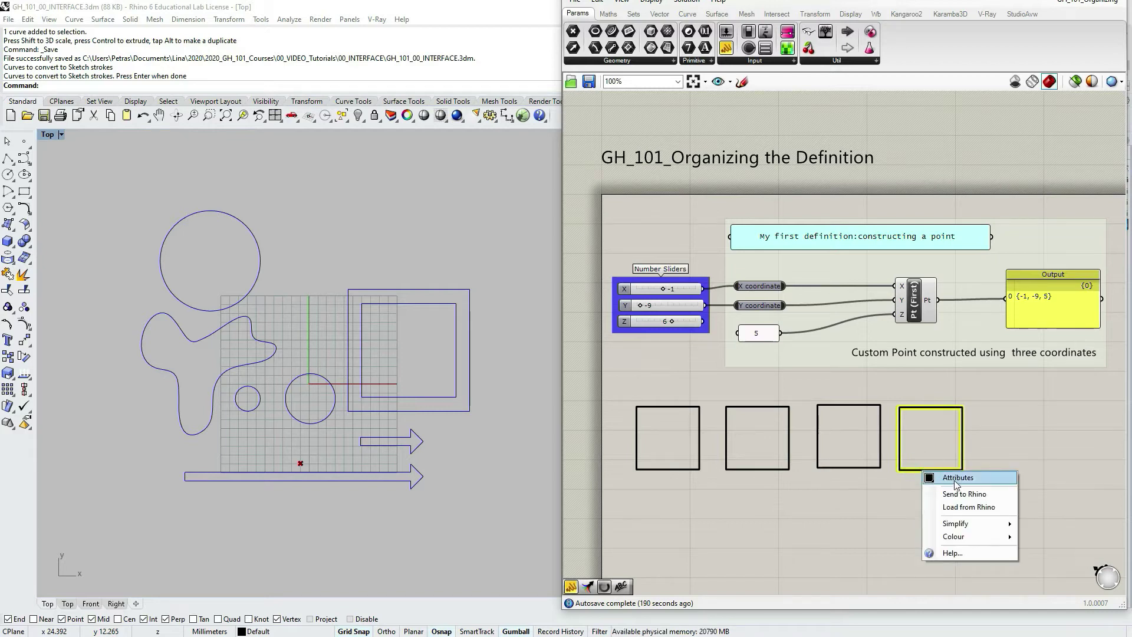
left_click(956, 479)
left_click(1005, 478)
left_click(1020, 485)
mouse_move(860, 479)
left_mouse_down()
mouse_move(920, 480)
mouse_move(858, 487)
mouse_move(874, 489)
left_mouse_up()
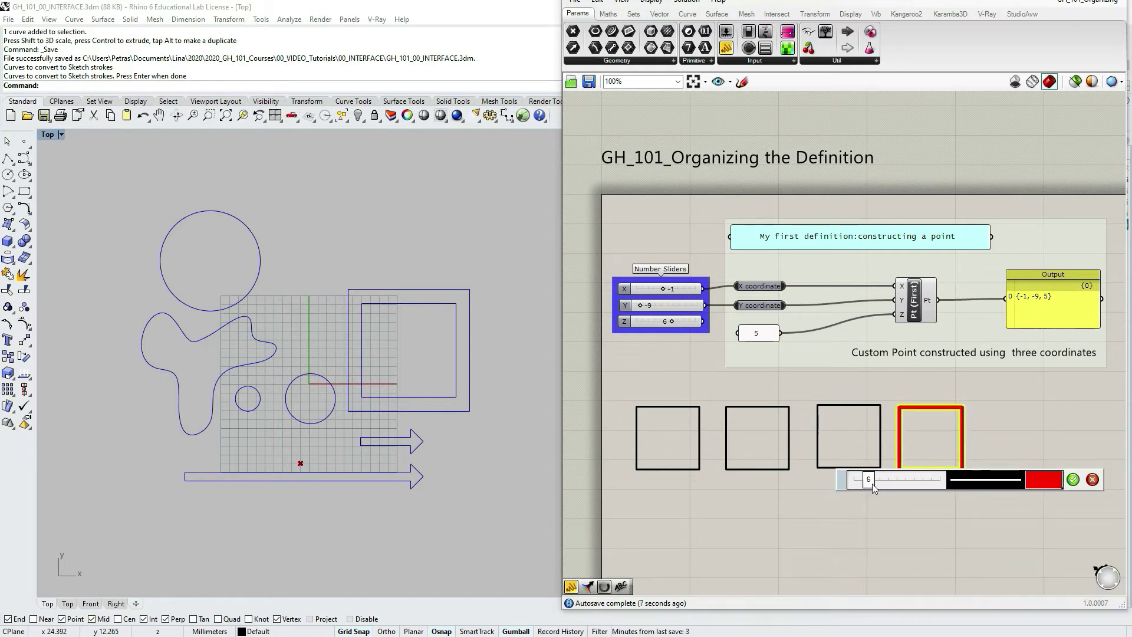
Set the fourth square's line pattern to Dotted and apply the attributes
left_click(988, 480)
left_click(1001, 513)
left_click(982, 483)
left_click(1013, 528)
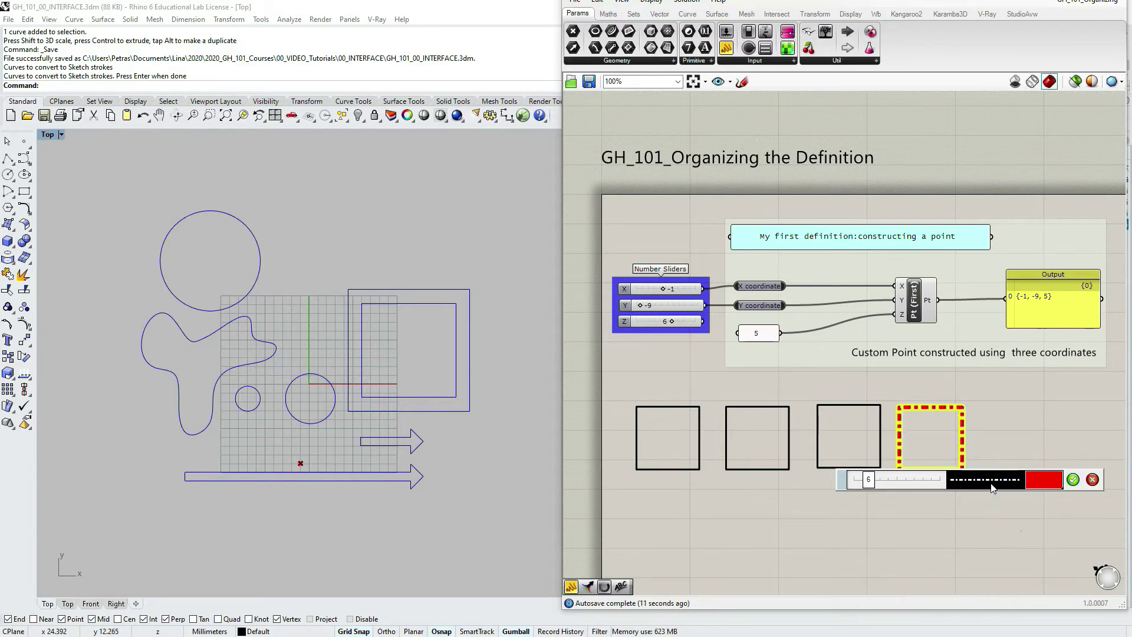
left_click(991, 479)
left_click(1004, 502)
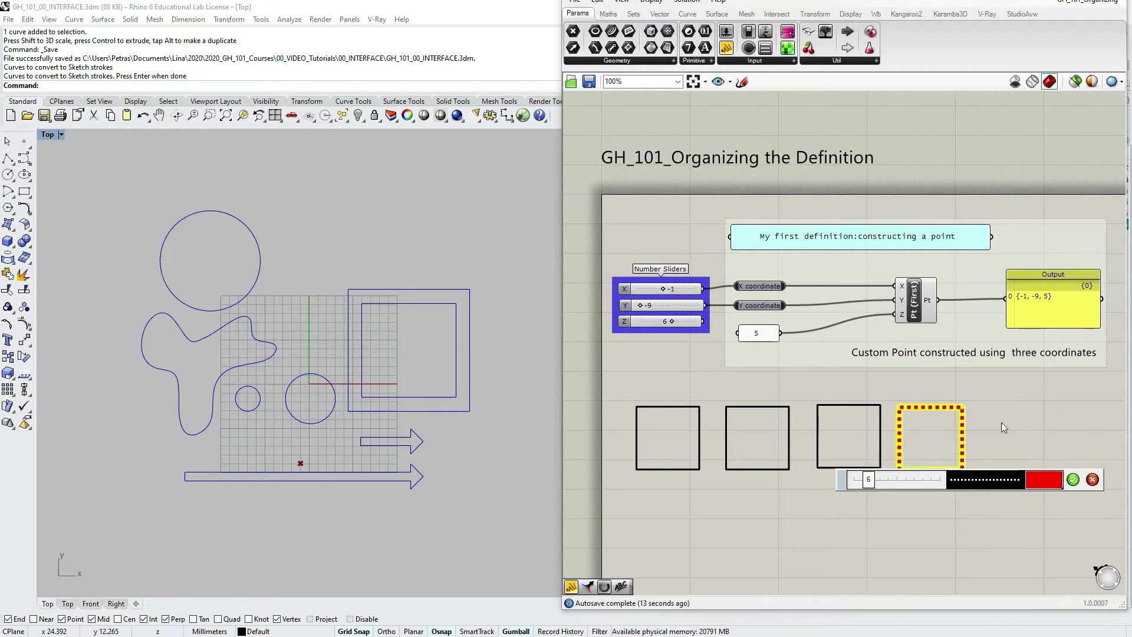
left_click(1073, 479)
left_click(1031, 463)
left_click(939, 409)
Thin the red dotted square to line width 2 and move it around the Pt component
double_click(934, 407)
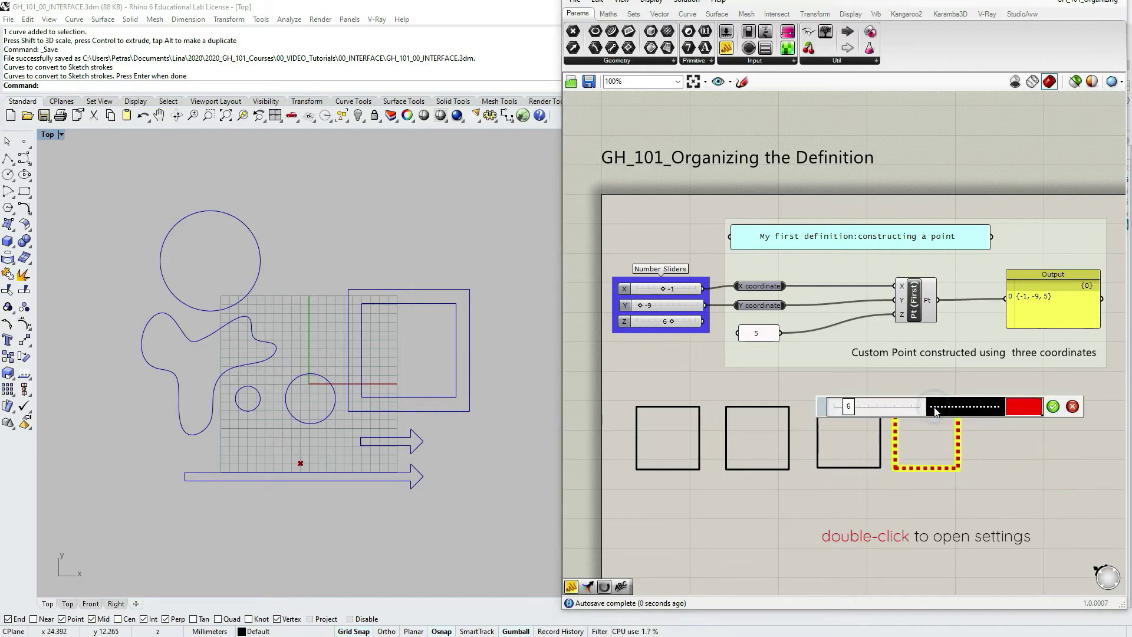
left_click_drag(849, 410, 784, 387)
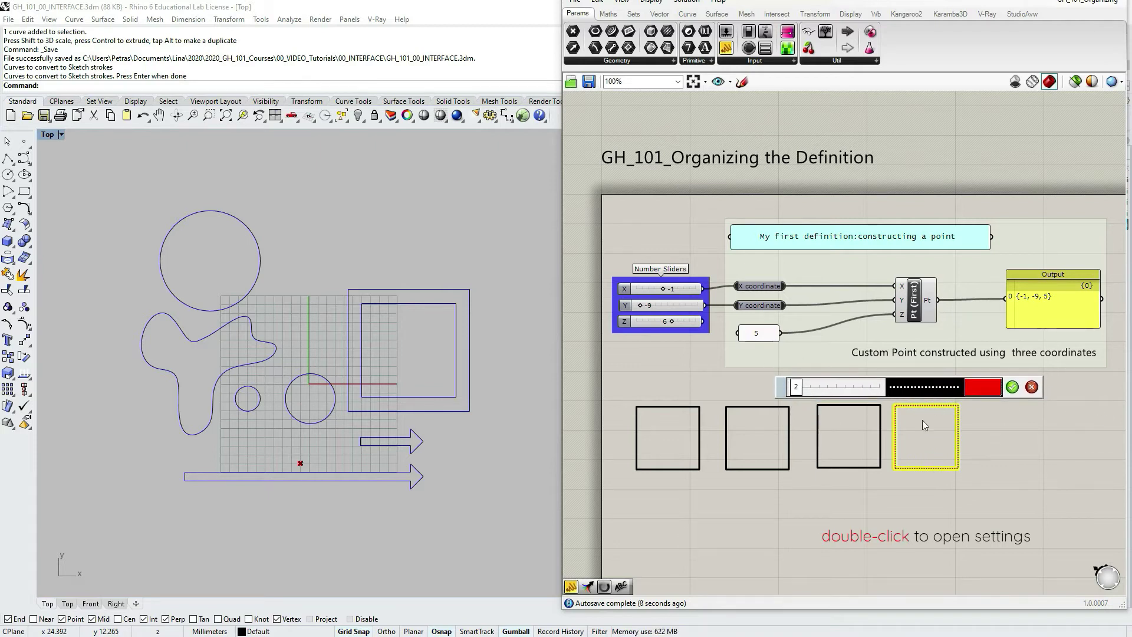
left_click(1012, 387)
mouse_move(942, 408)
left_mouse_down()
mouse_move(897, 378)
mouse_move(592, 273)
mouse_move(909, 274)
left_mouse_up()
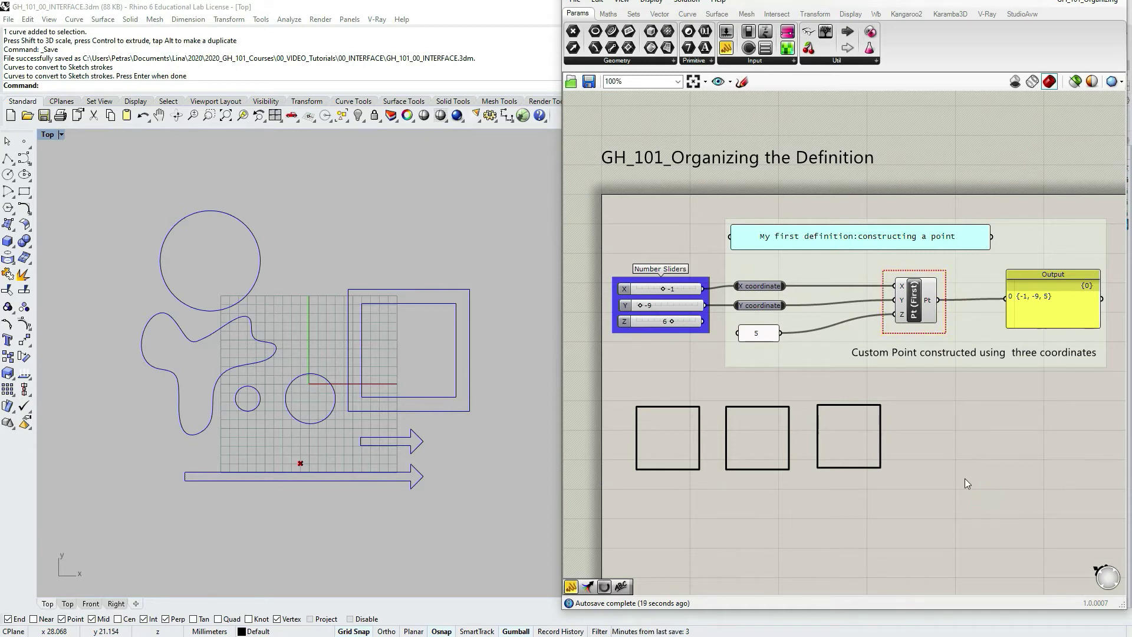
Load the Rhino freeform Y-shaped curve into the third square and move it beside the squares
left_click(837, 469)
right_click(839, 469)
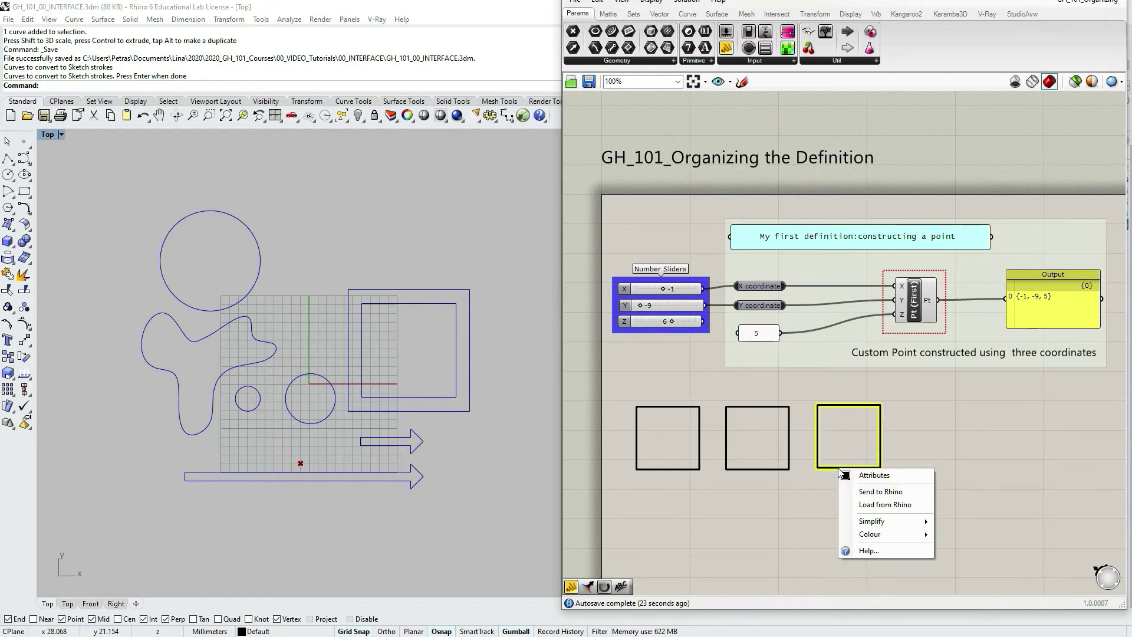
left_click(872, 506)
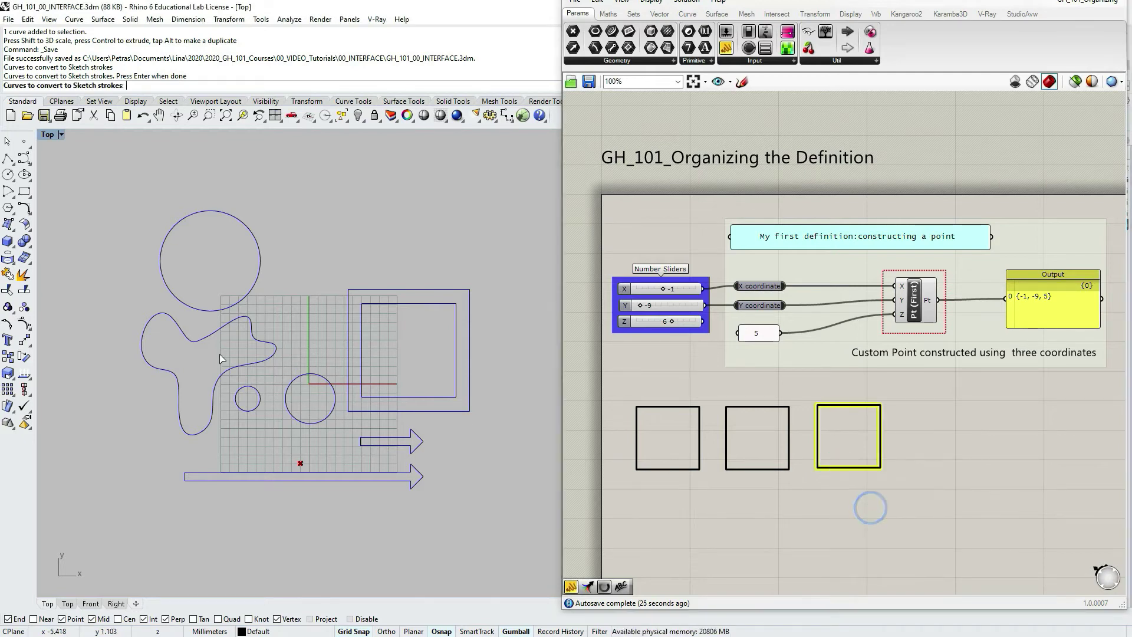
left_click(257, 340)
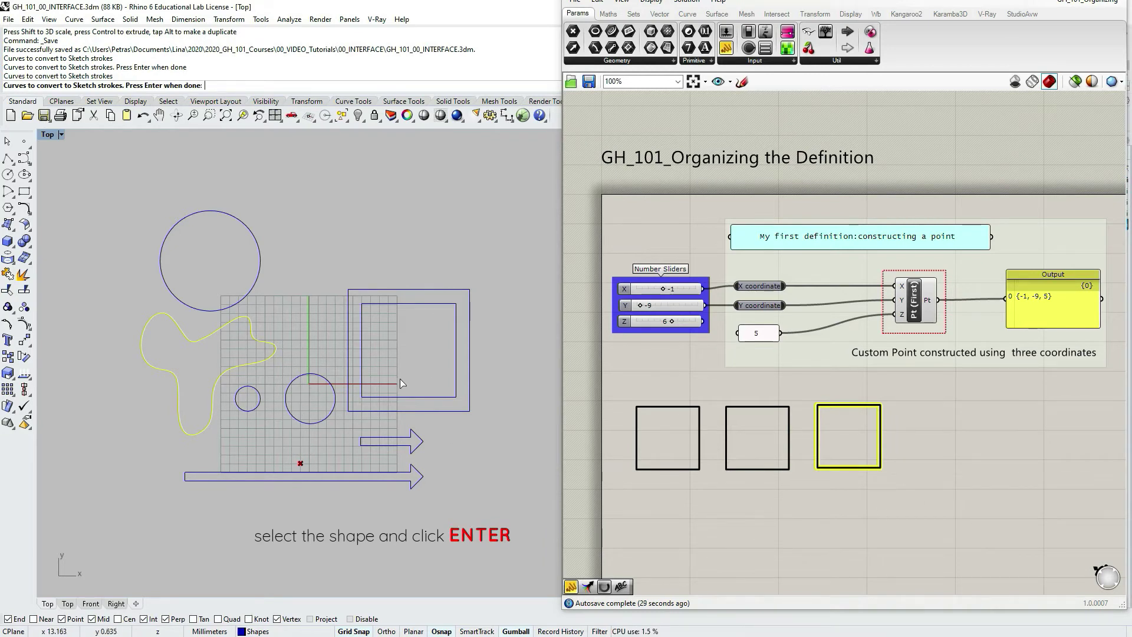
key("Return")
scroll(675, 185, "down", 2)
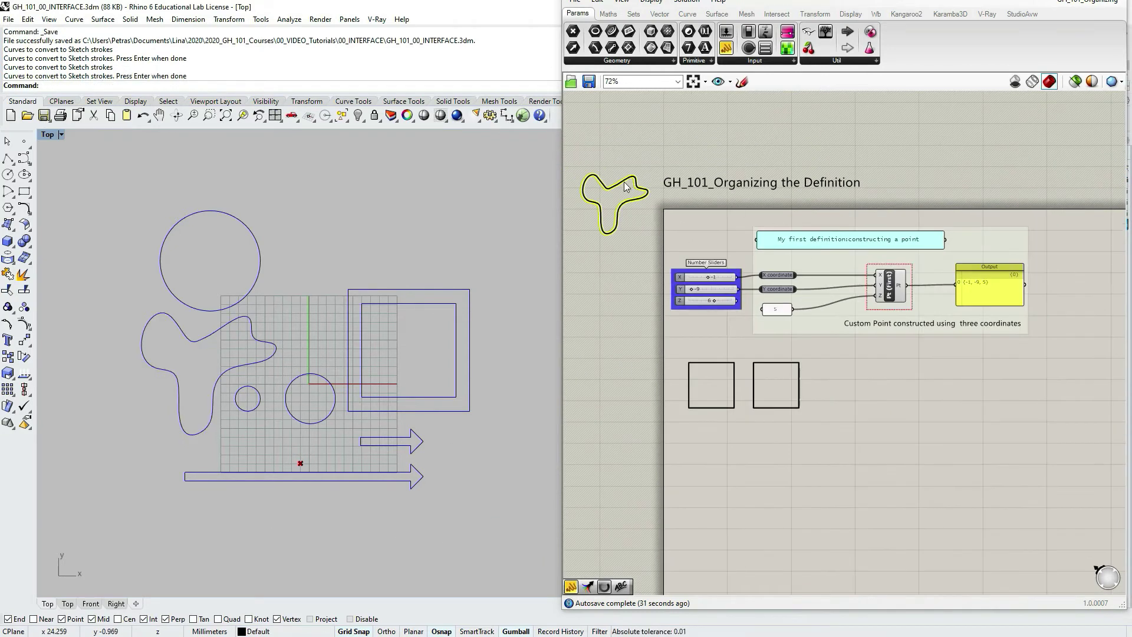
mouse_move(614, 213)
left_mouse_down()
mouse_move(856, 407)
mouse_move(861, 445)
left_mouse_up()
left_click(861, 446)
scroll(784, 406, "up", 2)
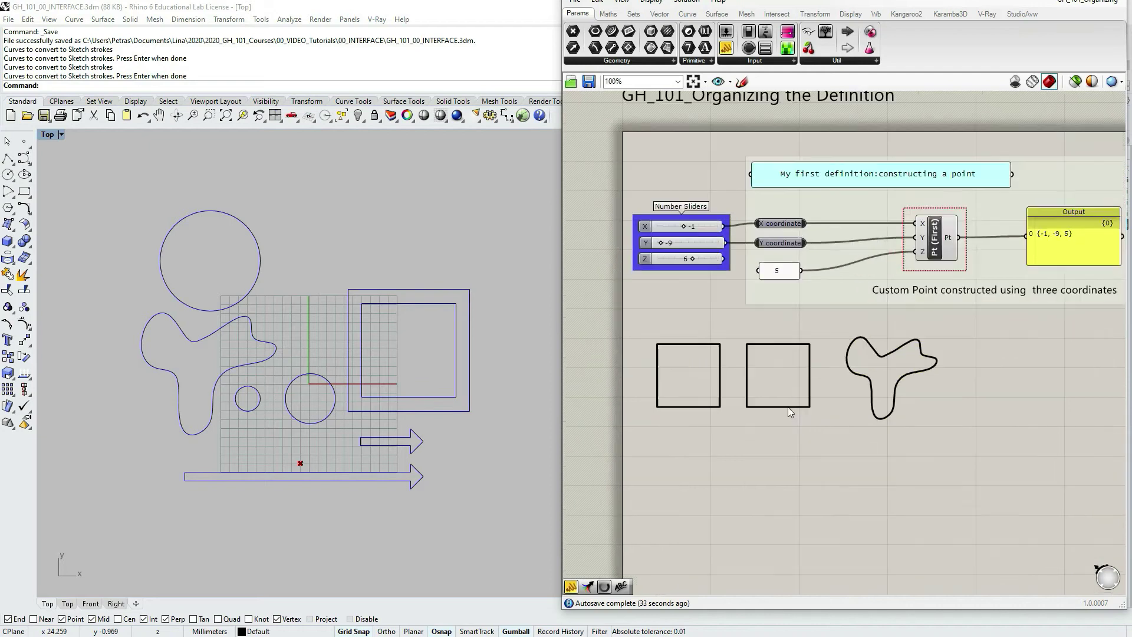
Load the small Rhino arrow into the middle square and place it left of the Number Sliders
left_click(788, 406)
right_click(789, 407)
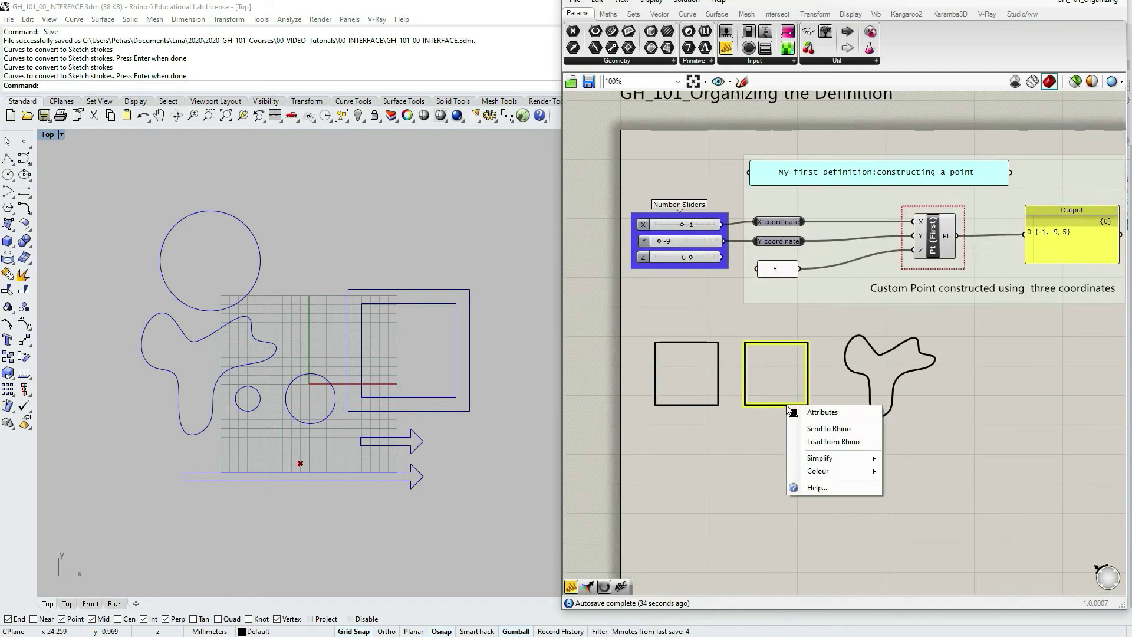
left_click(827, 442)
left_click(394, 445)
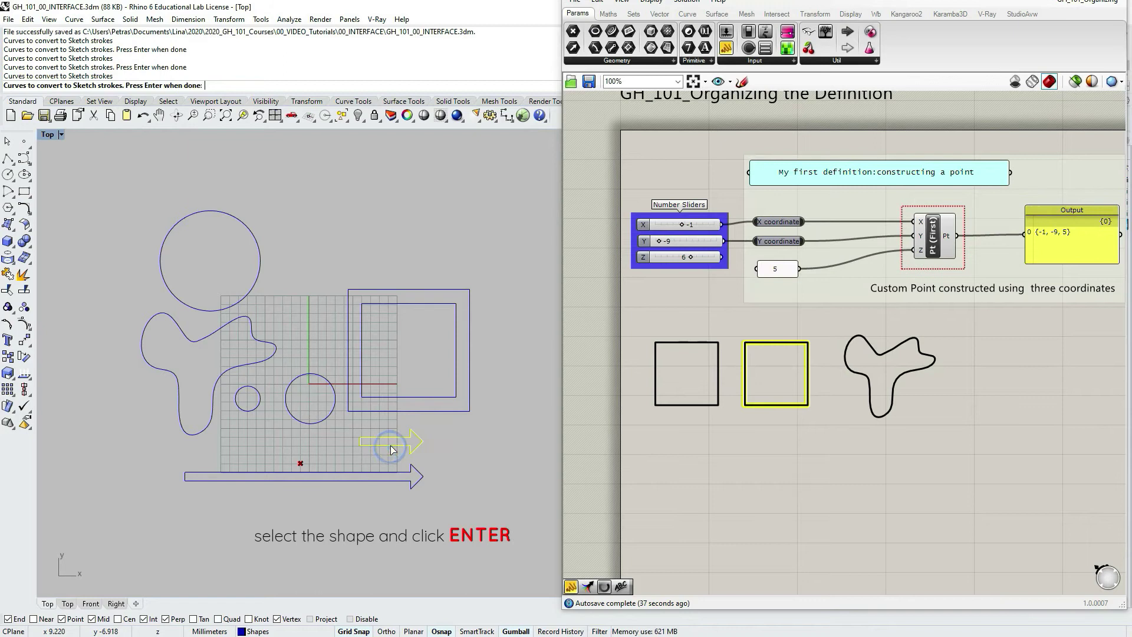
key("Return")
left_click_drag(683, 171, 614, 223)
left_click(749, 380)
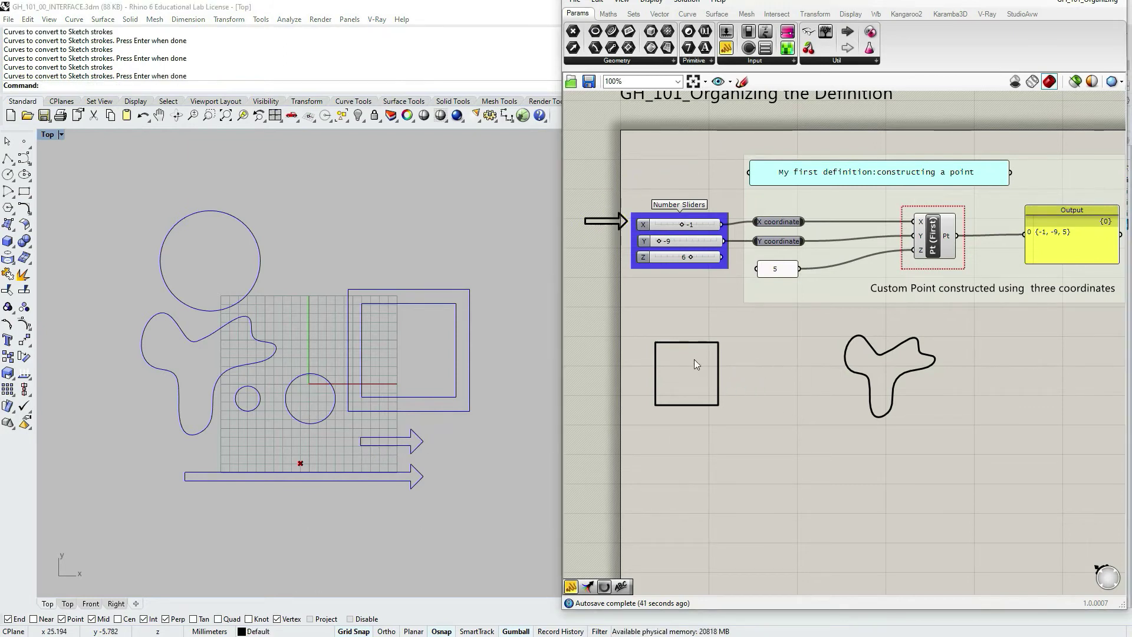
Load the Rhino circle into the remaining square, set it beside the Y-shaped curve, and shift that curve left
right_click(694, 350)
right_click(685, 342)
left_click(731, 377)
left_click(250, 228)
key("Return")
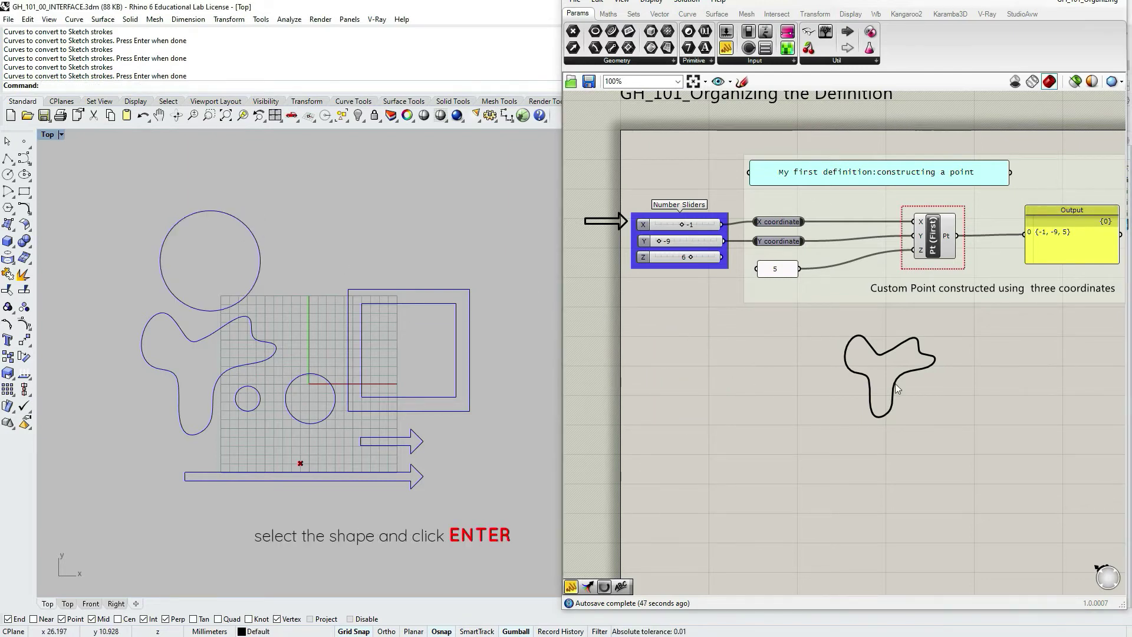
scroll(707, 213, "down", 3)
left_click_drag(714, 203, 808, 368)
scroll(798, 347, "up", 5)
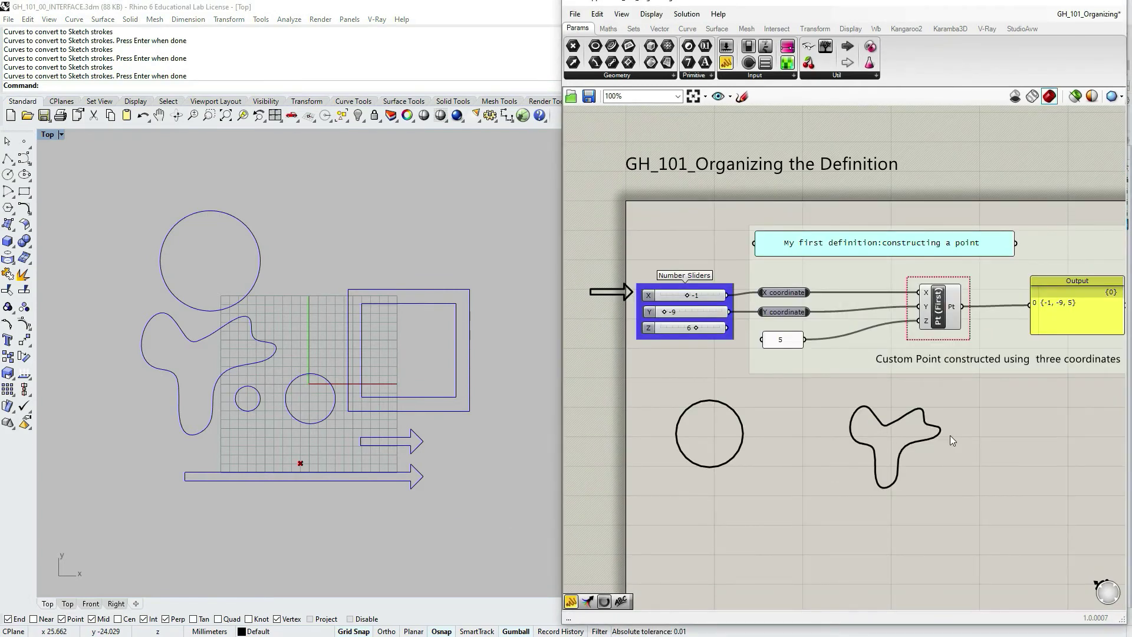
left_click(742, 426)
left_click(888, 427)
mouse_move(892, 422)
left_mouse_down()
mouse_move(817, 420)
mouse_move(883, 419)
left_mouse_up()
right_click_drag(768, 407, 801, 417)
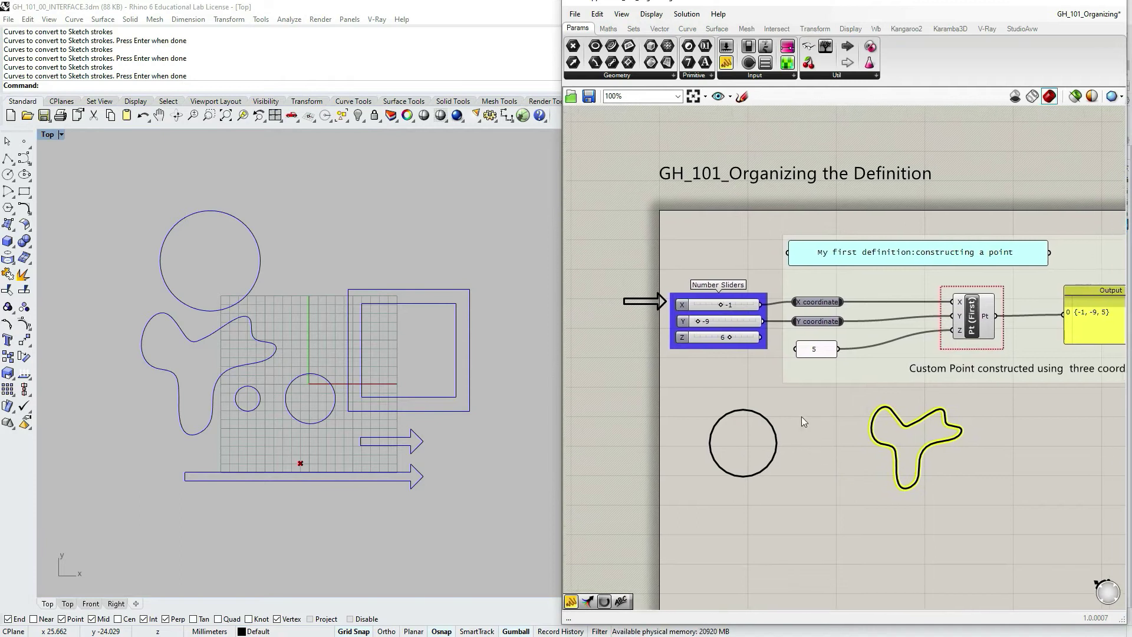
left_click(768, 424)
right_click(770, 425)
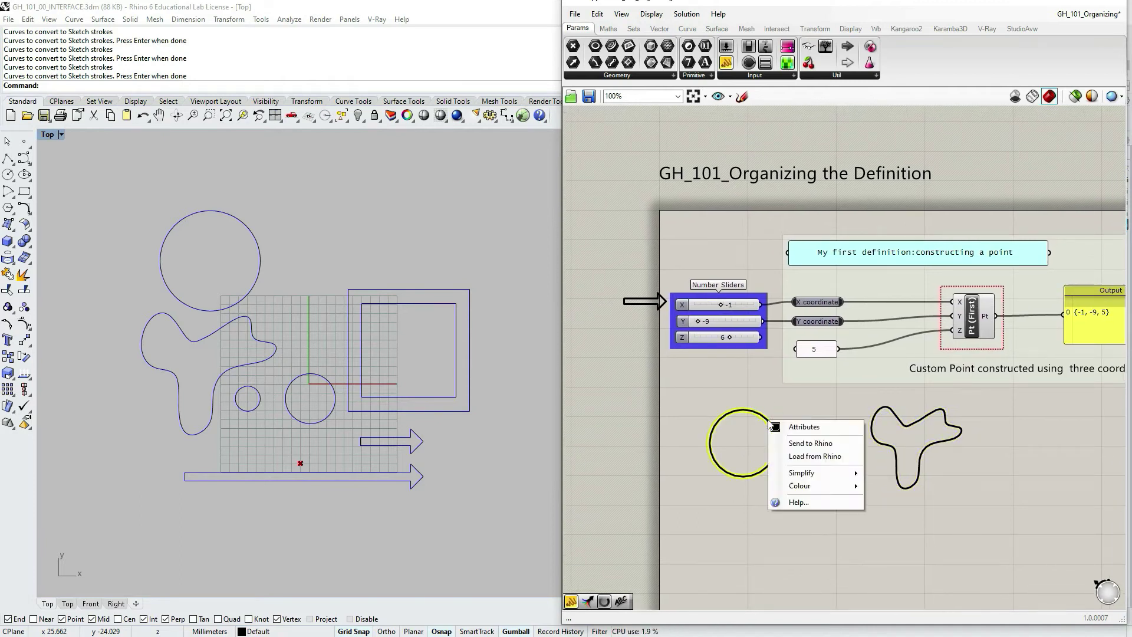
mouse_move(811, 486)
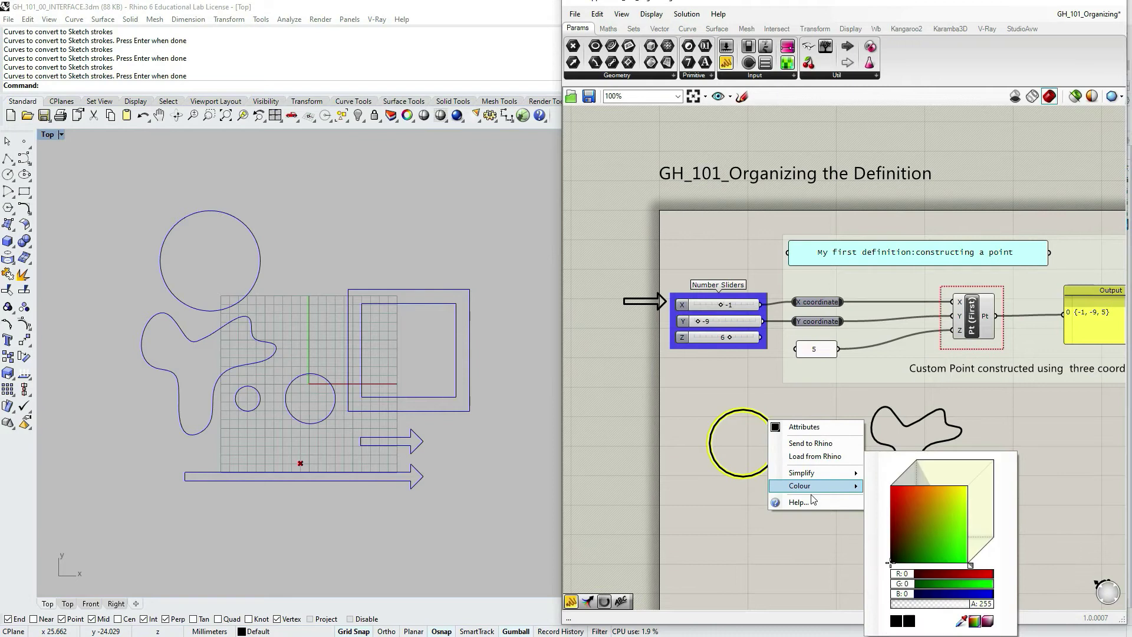
left_click(756, 398)
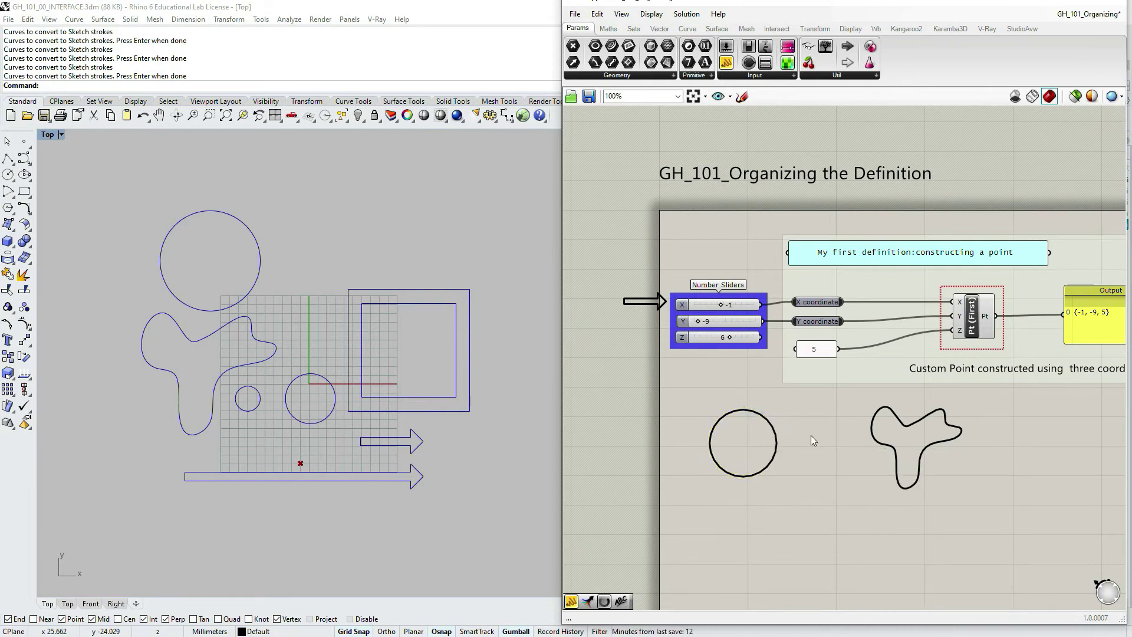
Replace the Y-shaped sketch with the outer Rhino rectangle
left_click(873, 454)
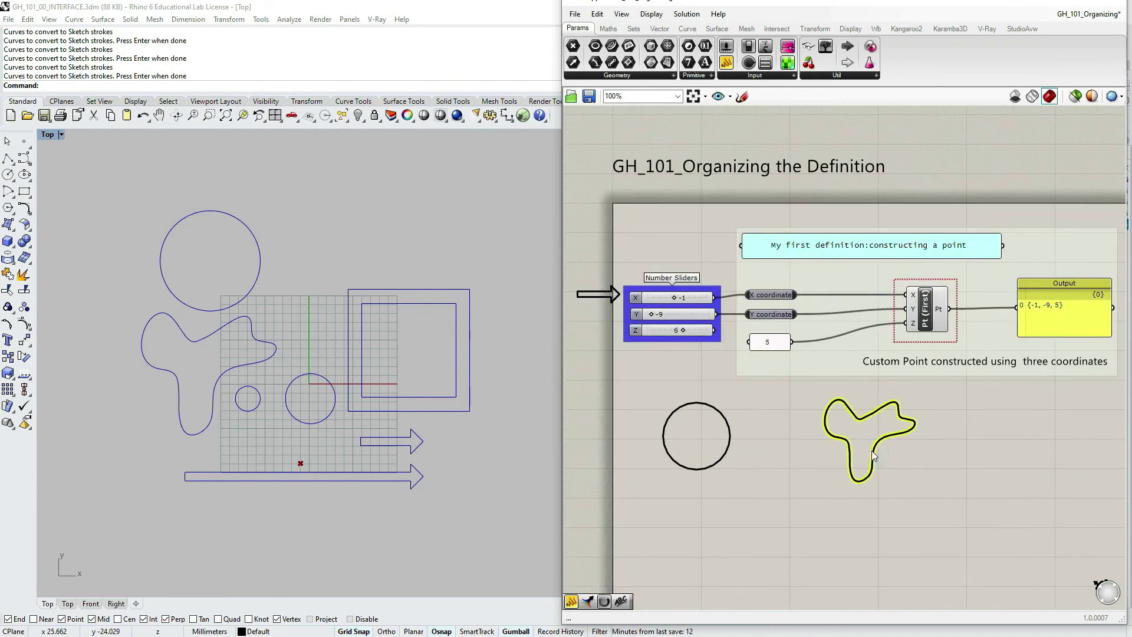
right_click(873, 455)
left_click(907, 489)
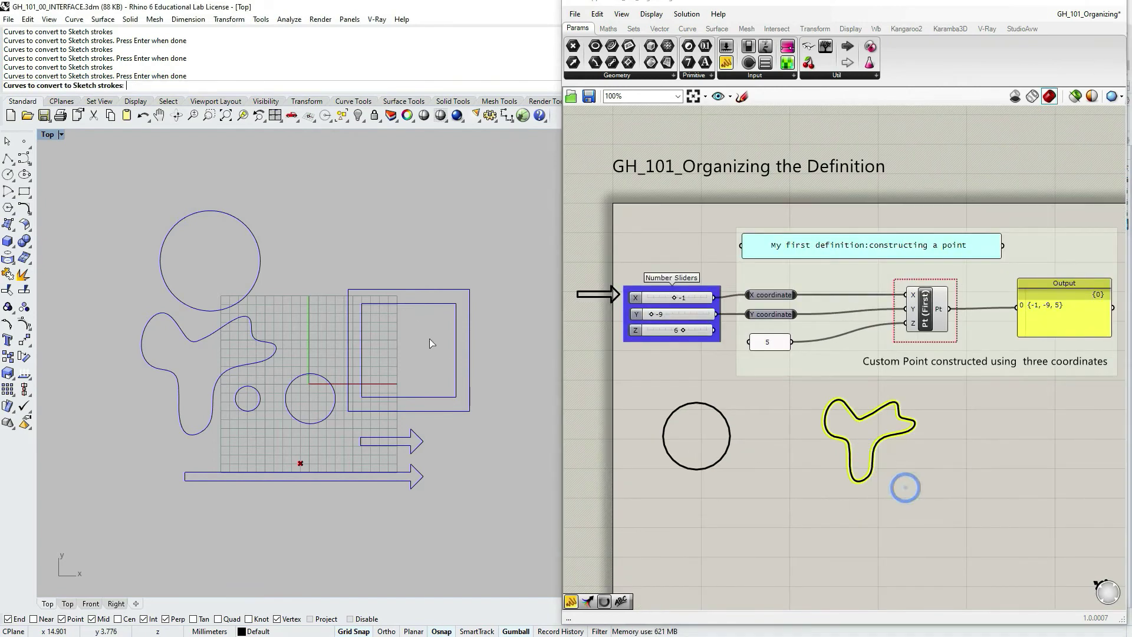
left_click(433, 289)
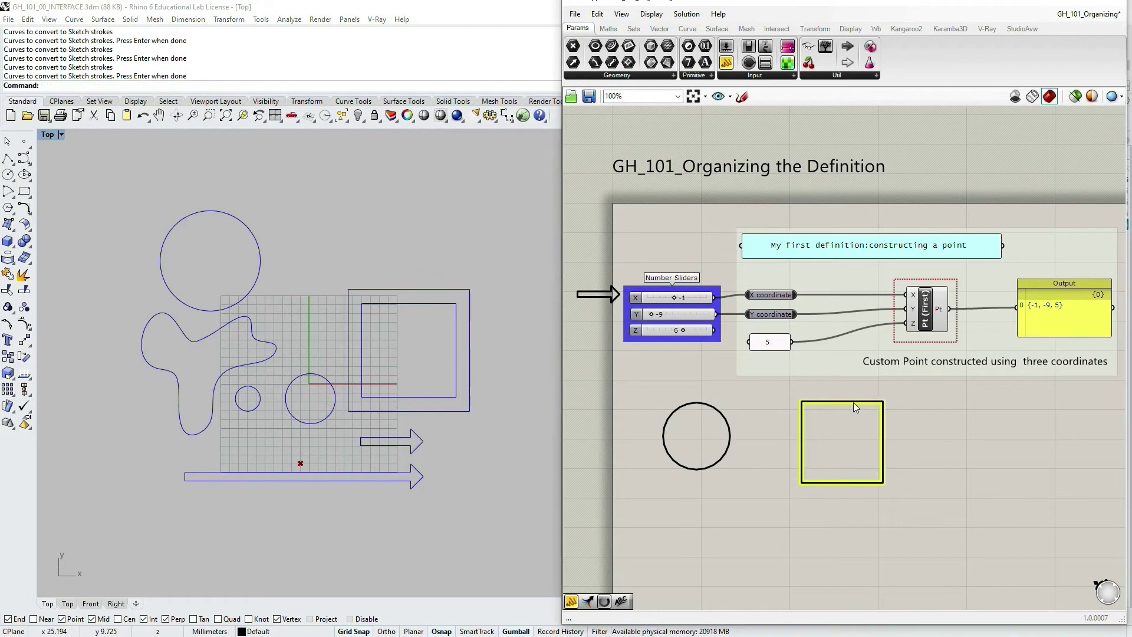
left_click(708, 493)
right_click_drag(710, 492, 791, 474)
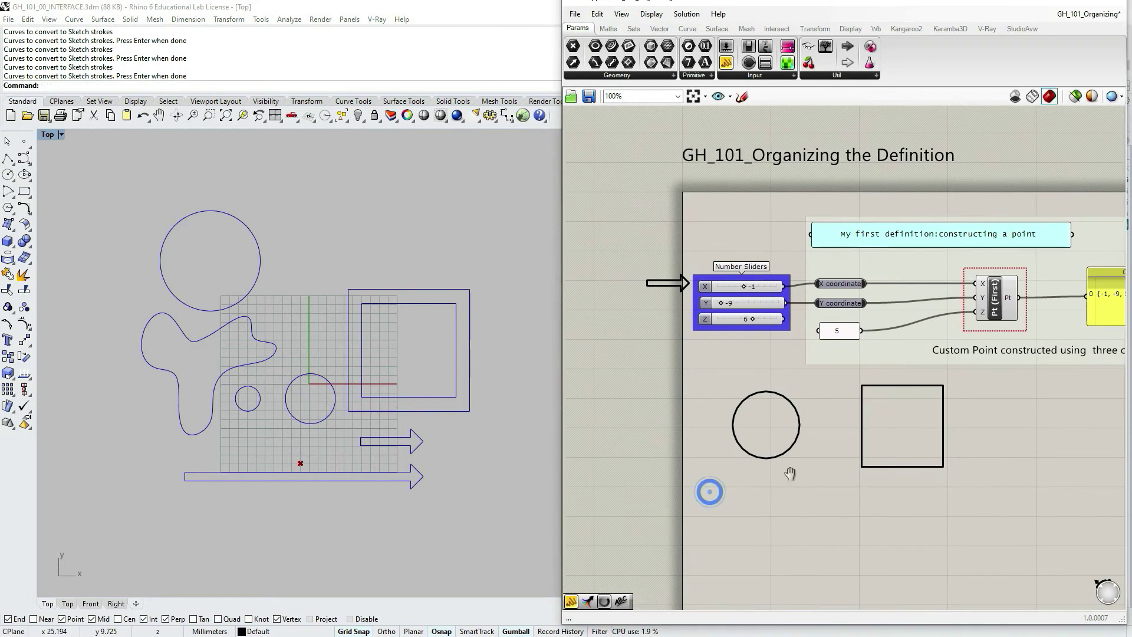
Try the Simplify slider on the circle sketch, then close its menu
right_click(792, 442)
mouse_move(840, 494)
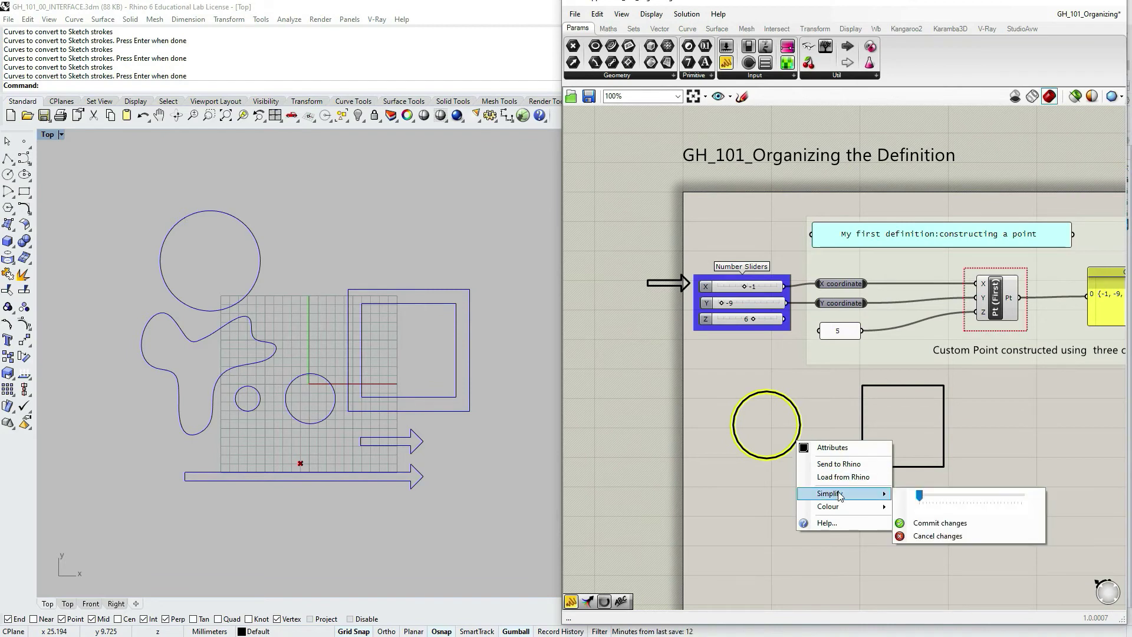
mouse_move(921, 497)
left_mouse_down()
mouse_move(1021, 499)
mouse_move(920, 499)
left_mouse_up()
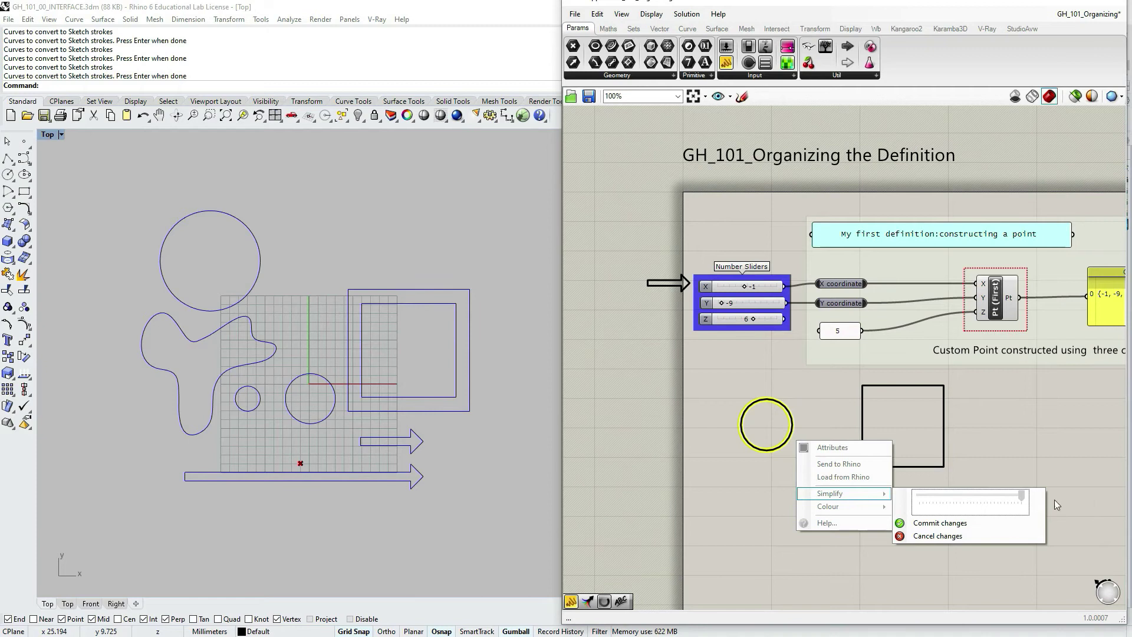
left_click(850, 408)
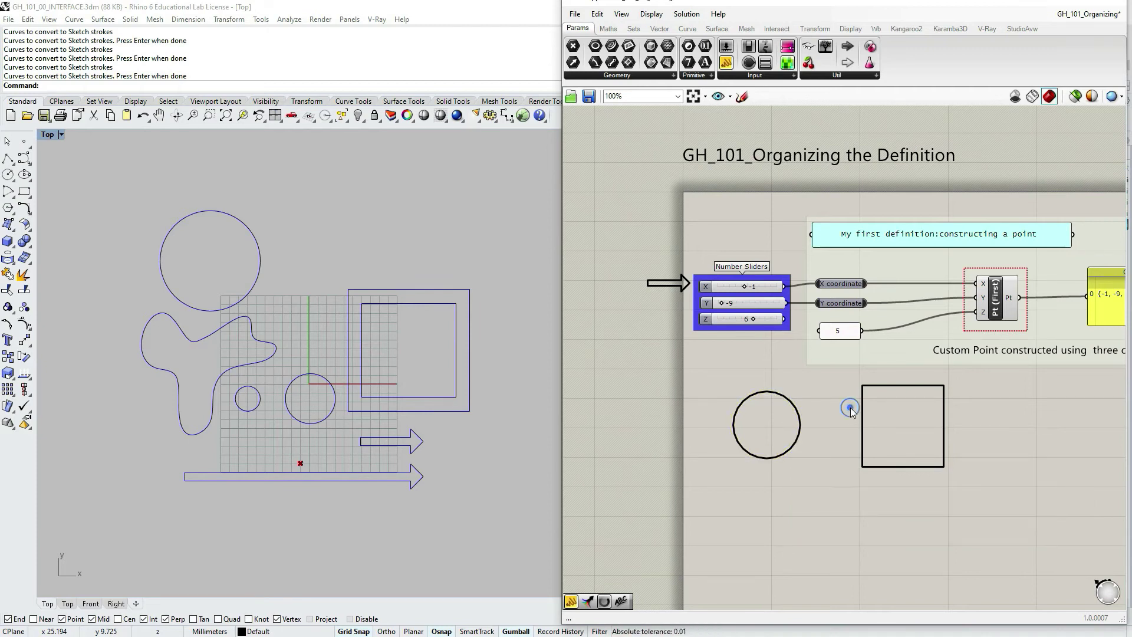
Simplify the square sketch down to a small shape using the Simplify slider
right_click(864, 423)
mouse_move(908, 476)
left_click_drag(992, 483, 1116, 479)
mouse_move(996, 487)
left_mouse_down()
mouse_move(1021, 486)
mouse_move(999, 486)
left_mouse_up()
left_click(991, 430)
Move the small square onto the X slider's label
mouse_move(907, 435)
left_mouse_down()
mouse_move(851, 427)
mouse_move(850, 407)
mouse_move(975, 284)
mouse_move(806, 284)
left_mouse_up()
left_click(483, 260)
left_click_drag(684, 283, 709, 282)
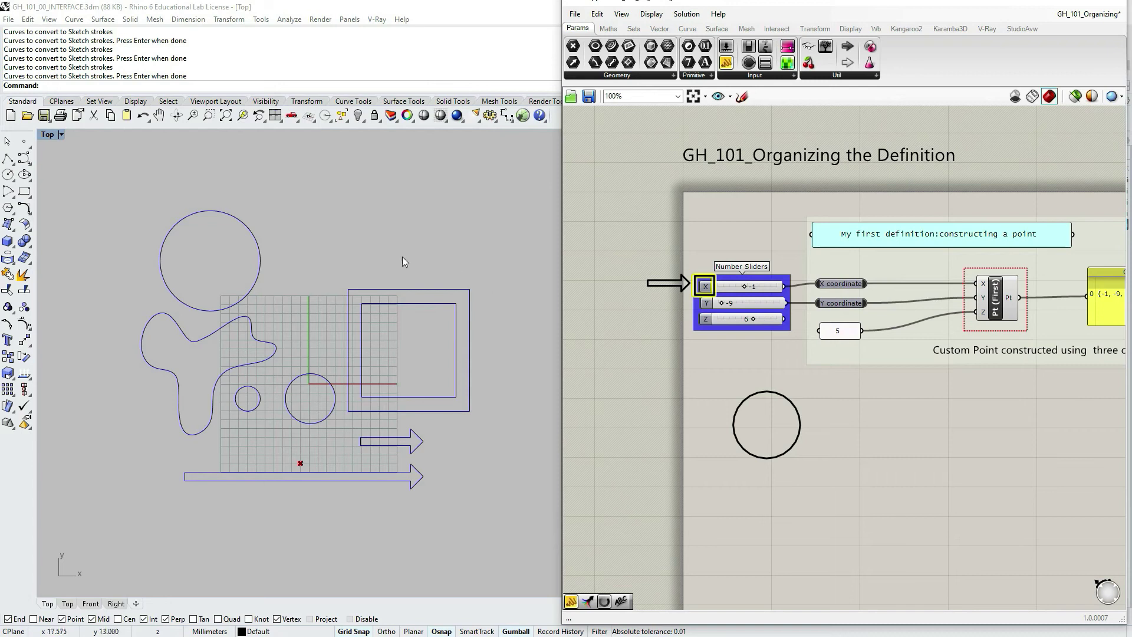
Box-select the circle sketch and delete it
left_click(842, 422)
right_click_drag(927, 391, 864, 402)
left_click_drag(809, 439, 718, 455)
key("Delete")
Add the Pt component to the green group and nudge the group into place
right_click_drag(955, 335, 951, 345)
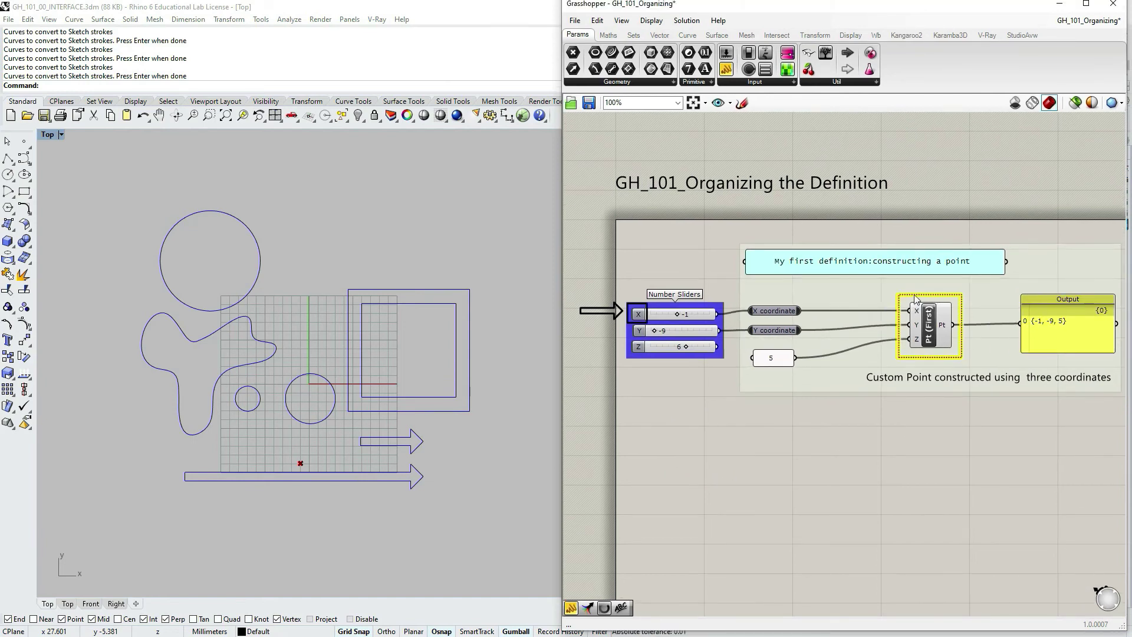
mouse_move(915, 299)
left_mouse_down()
mouse_move(801, 312)
mouse_move(849, 467)
mouse_move(826, 360)
mouse_move(920, 289)
mouse_move(916, 298)
left_mouse_up()
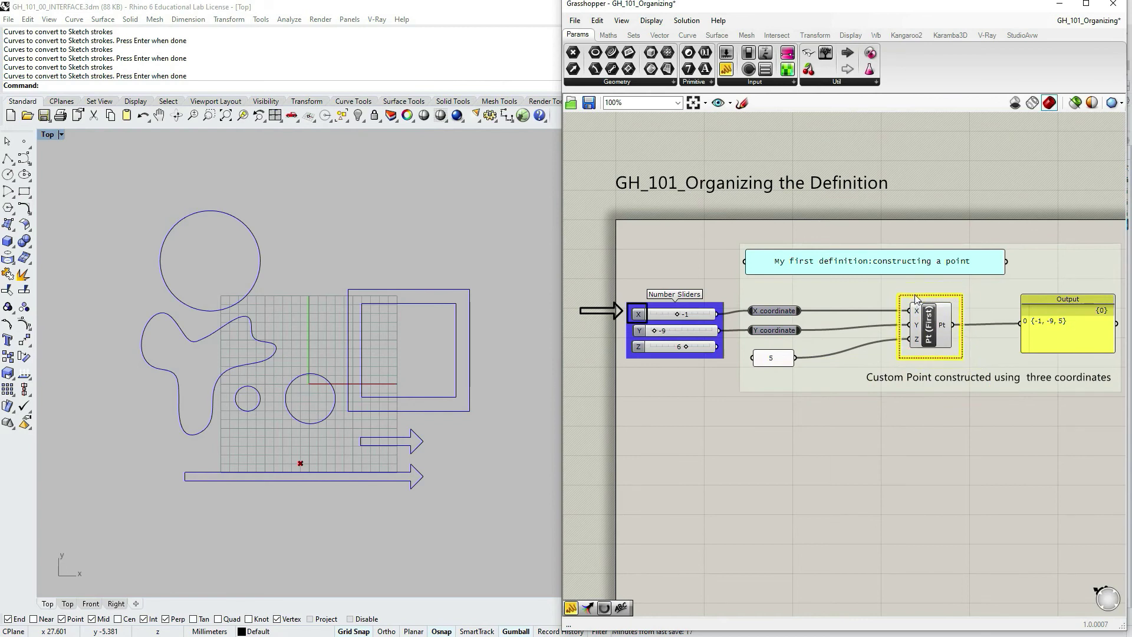
right_click(859, 295)
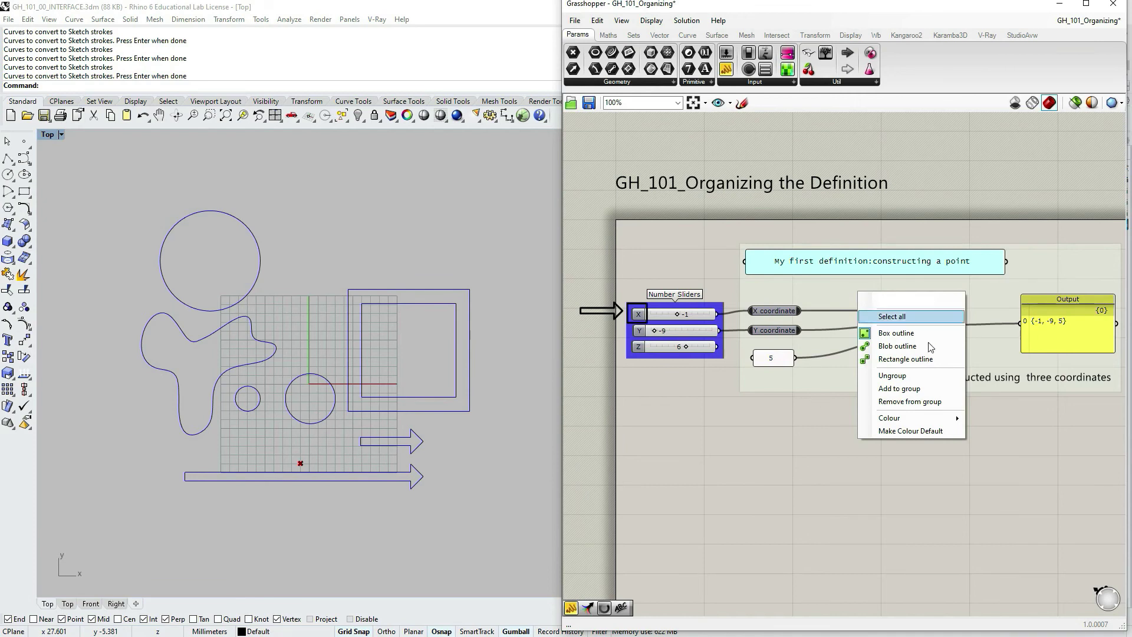
left_click(901, 390)
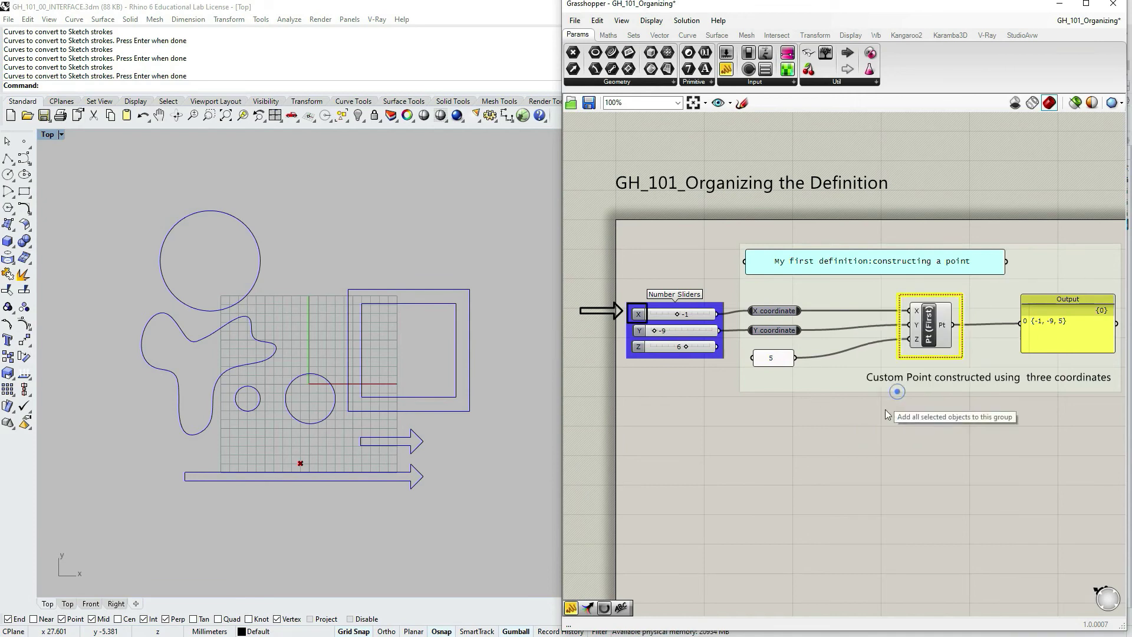
left_click(825, 376)
mouse_move(825, 385)
left_mouse_down()
mouse_move(818, 360)
mouse_move(847, 363)
mouse_move(839, 391)
mouse_move(829, 375)
left_mouse_up()
left_click(791, 441)
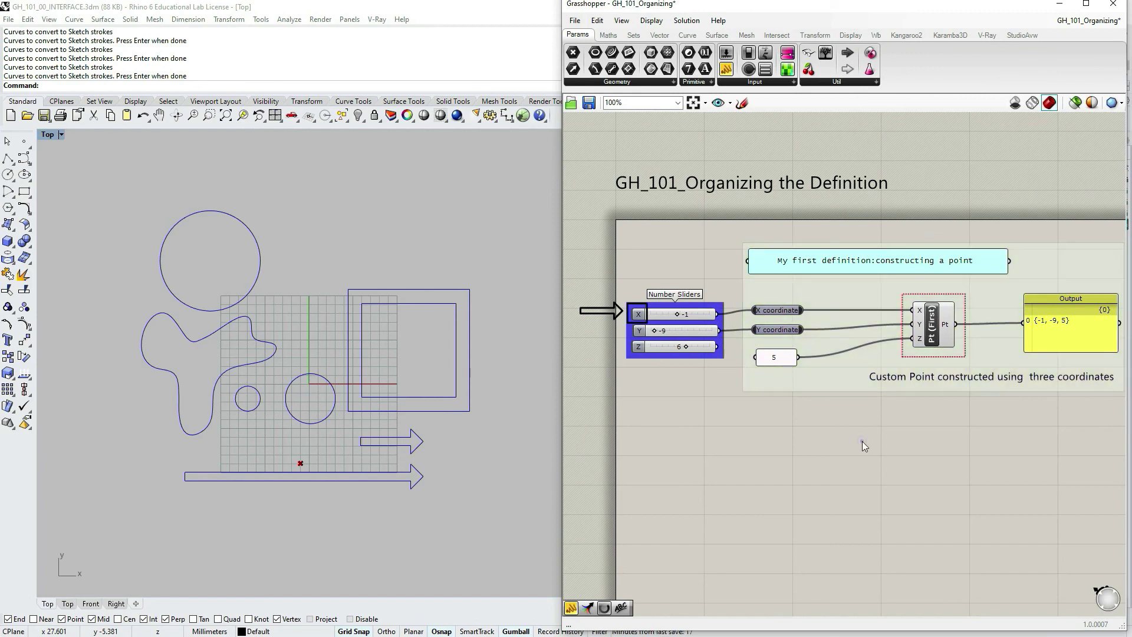
scroll(857, 440, "down", 3)
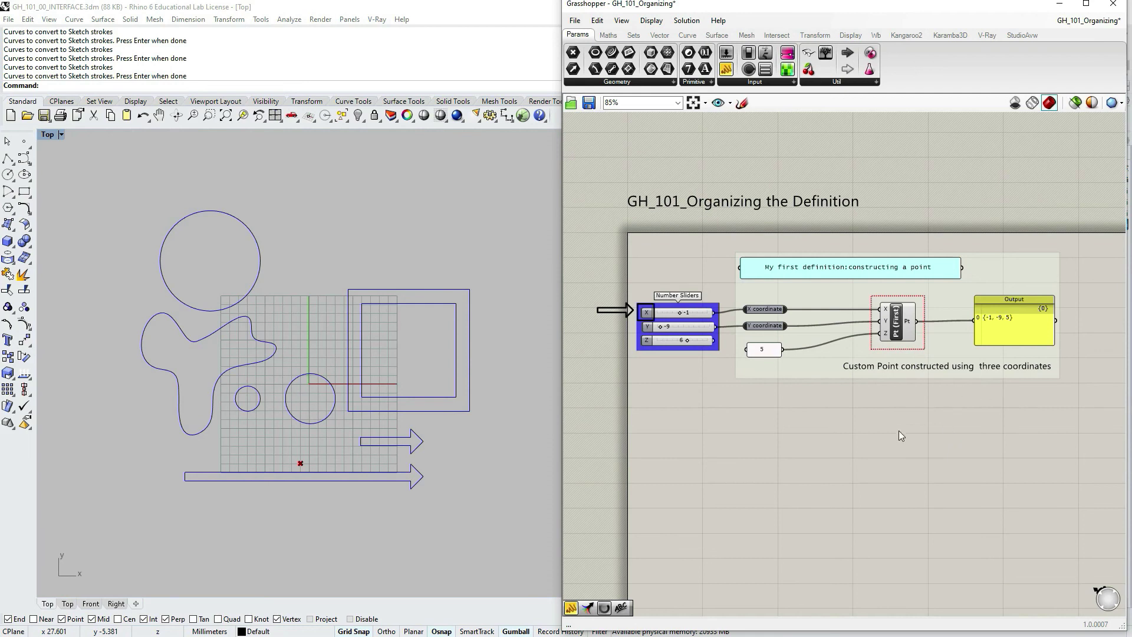
left_click(881, 367)
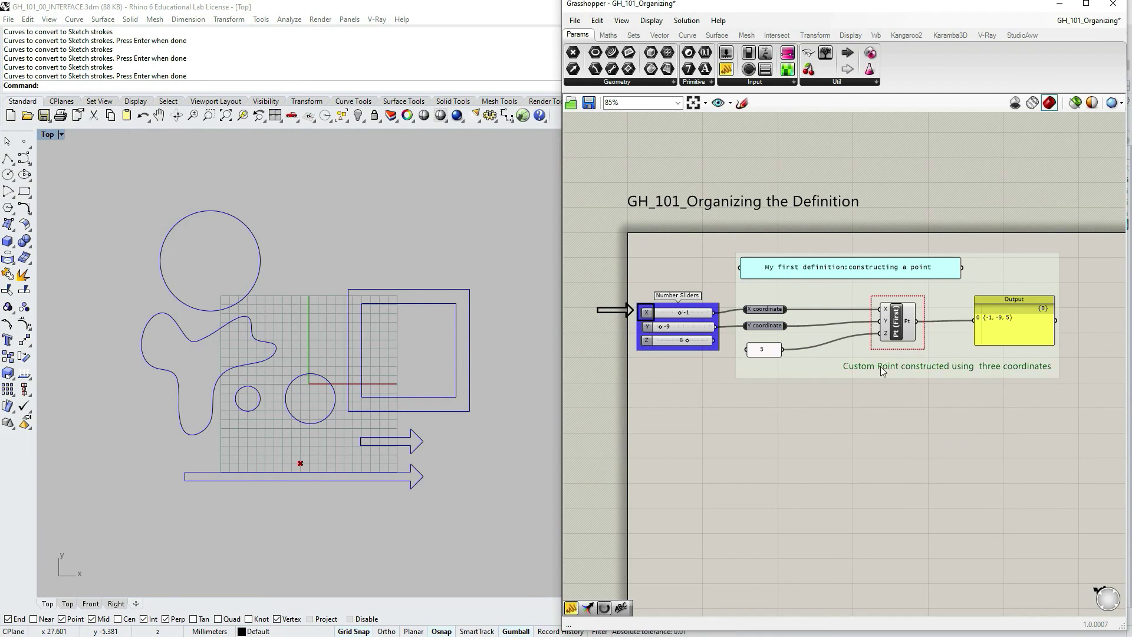
left_click(1043, 462)
mouse_move(1088, 421)
left_mouse_down()
mouse_move(814, 357)
mouse_move(996, 452)
left_mouse_up()
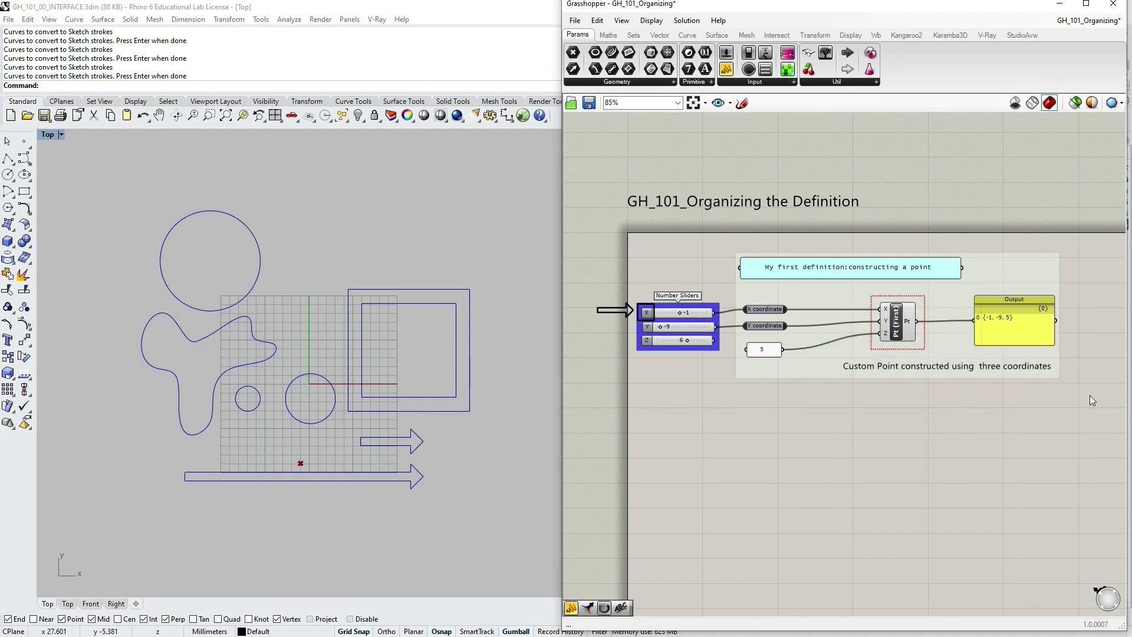